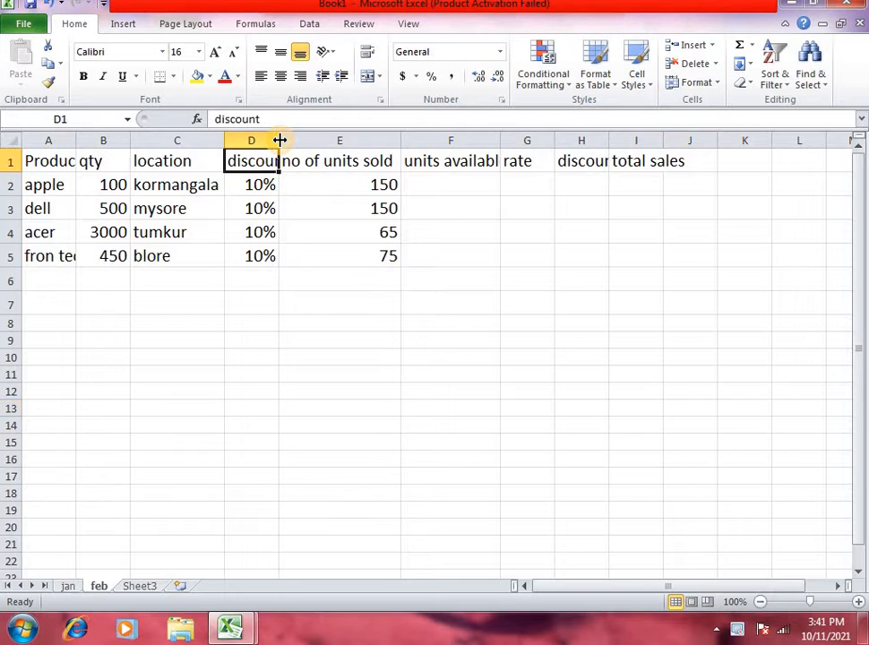
# Widen the first discount column and the Products column so their headings and entries fit.
pyautogui.moveTo(280, 139); pyautogui.dragTo(354, 140)
pyautogui.click(385, 190)
pyautogui.click(174, 208)
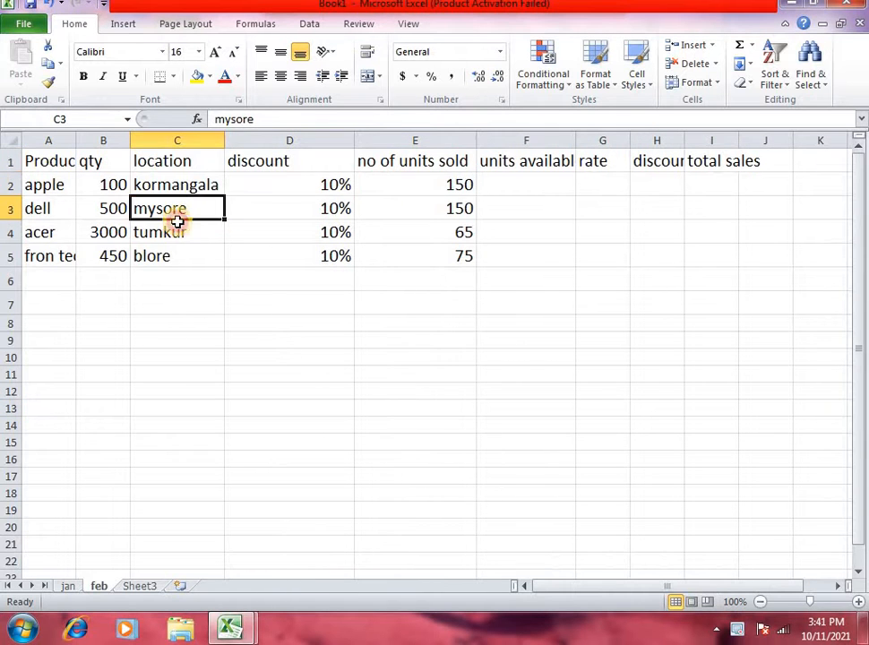
pyautogui.moveTo(77, 140); pyautogui.dragTo(122, 140)
pyautogui.click(155, 209)
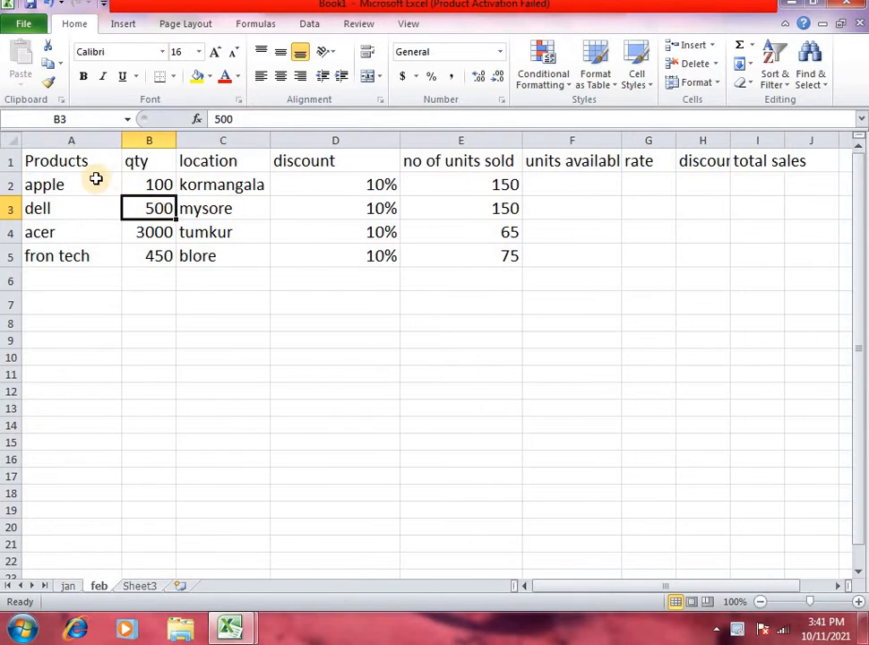
# Examine the product, quantity, location, discount and units sold entries in rows 2 to 5, comparing quantities with units sold.
pyautogui.moveTo(95, 179); pyautogui.dragTo(91, 257)
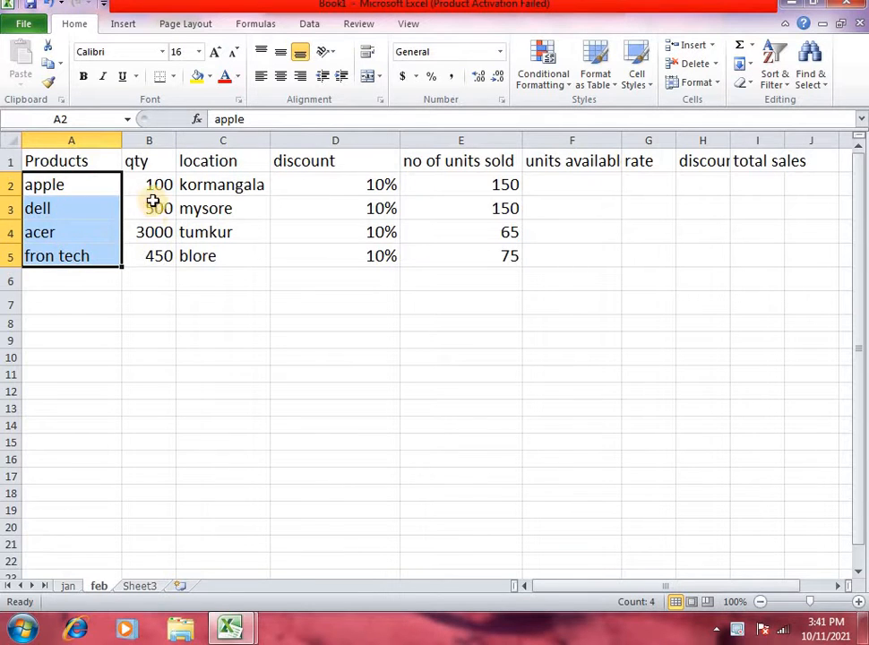
pyautogui.moveTo(144, 185); pyautogui.dragTo(135, 280)
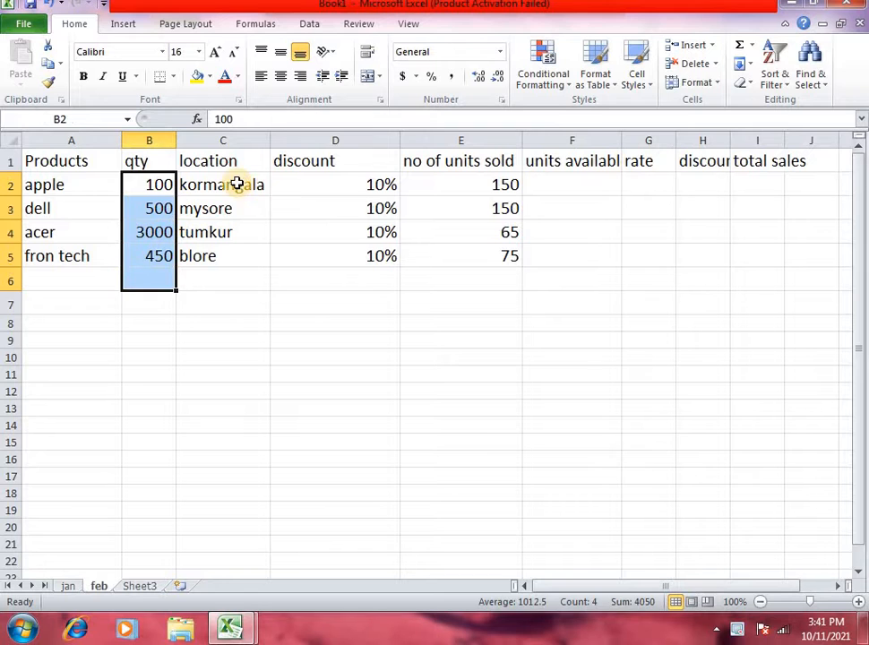
pyautogui.click(225, 209)
pyautogui.click(223, 233)
pyautogui.click(225, 278)
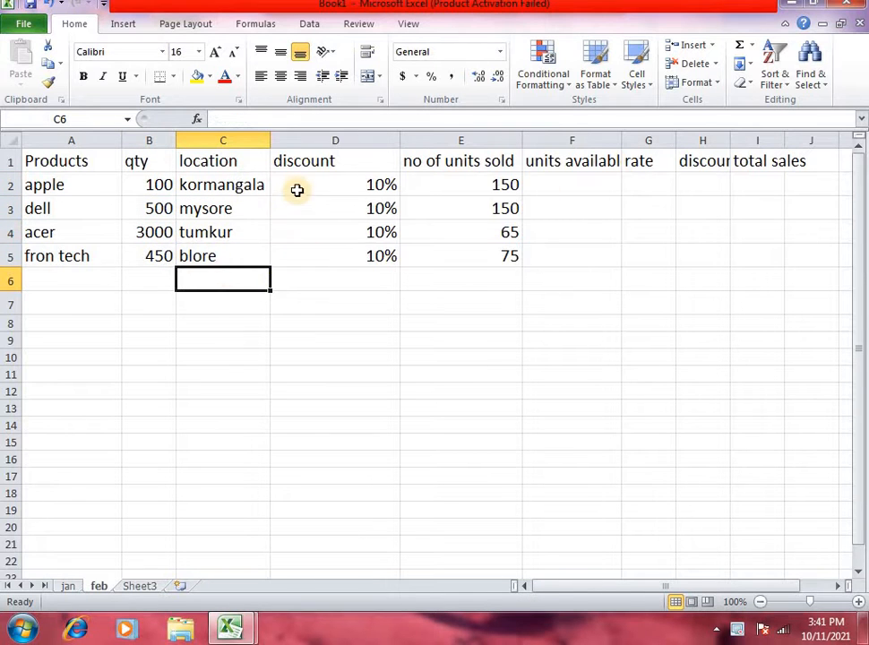
pyautogui.moveTo(296, 188); pyautogui.dragTo(296, 258)
pyautogui.moveTo(464, 192); pyautogui.dragTo(438, 254)
pyautogui.moveTo(175, 195); pyautogui.dragTo(166, 256)
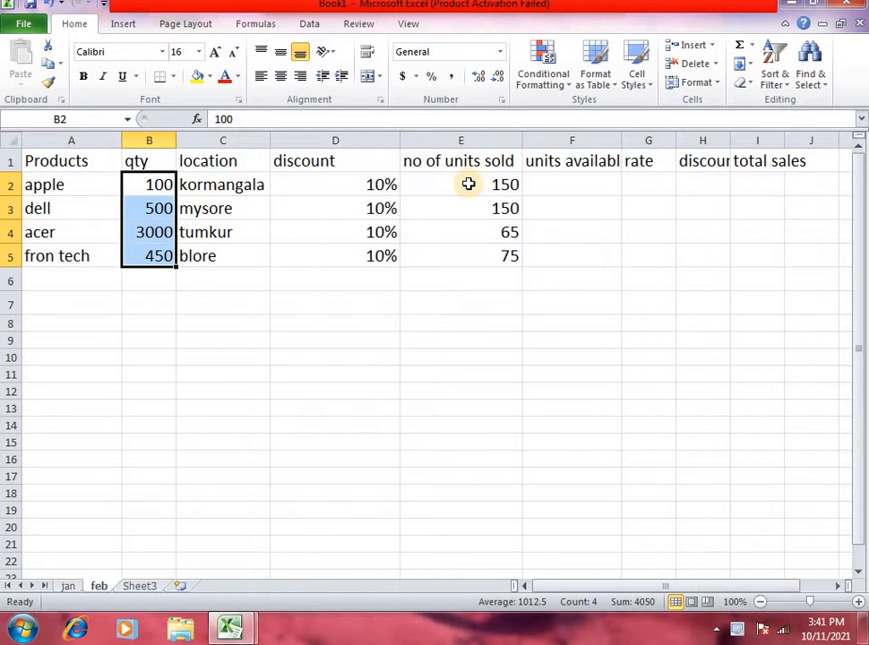
pyautogui.moveTo(468, 184); pyautogui.dragTo(464, 246)
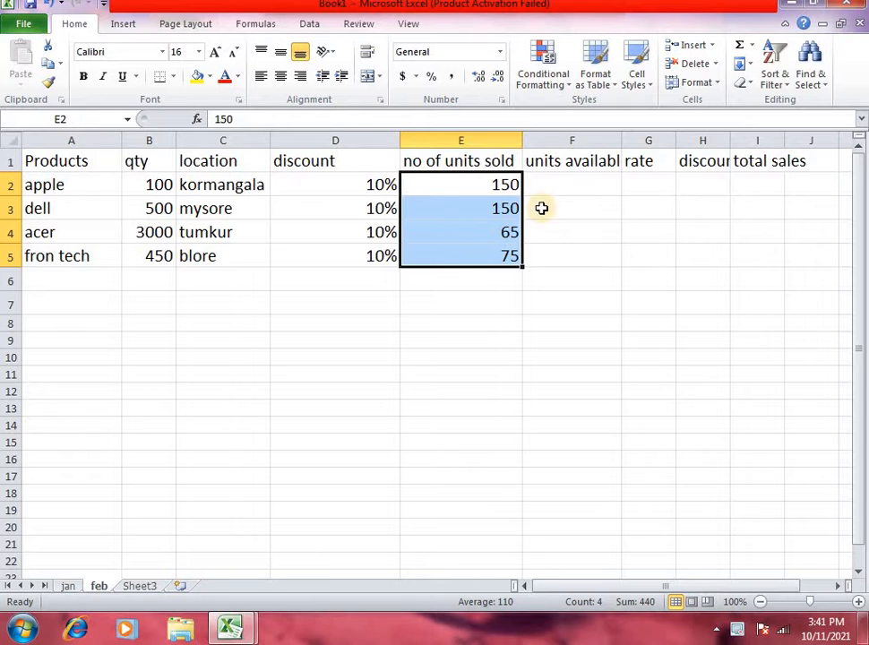
pyautogui.moveTo(173, 187); pyautogui.dragTo(157, 257)
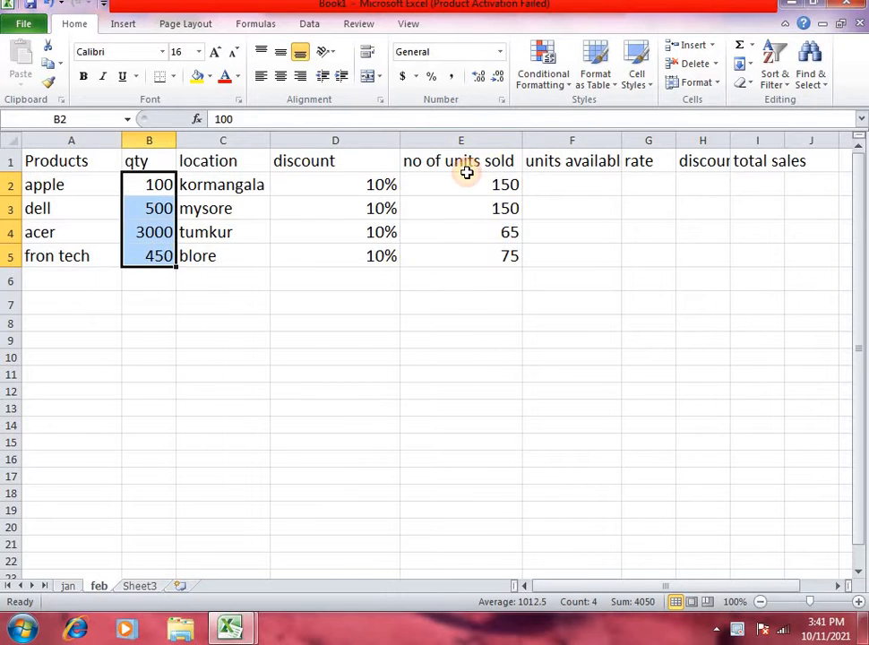
pyautogui.moveTo(467, 178); pyautogui.dragTo(475, 258)
# Widen the units available column so its full heading fits.
pyautogui.click(557, 178)
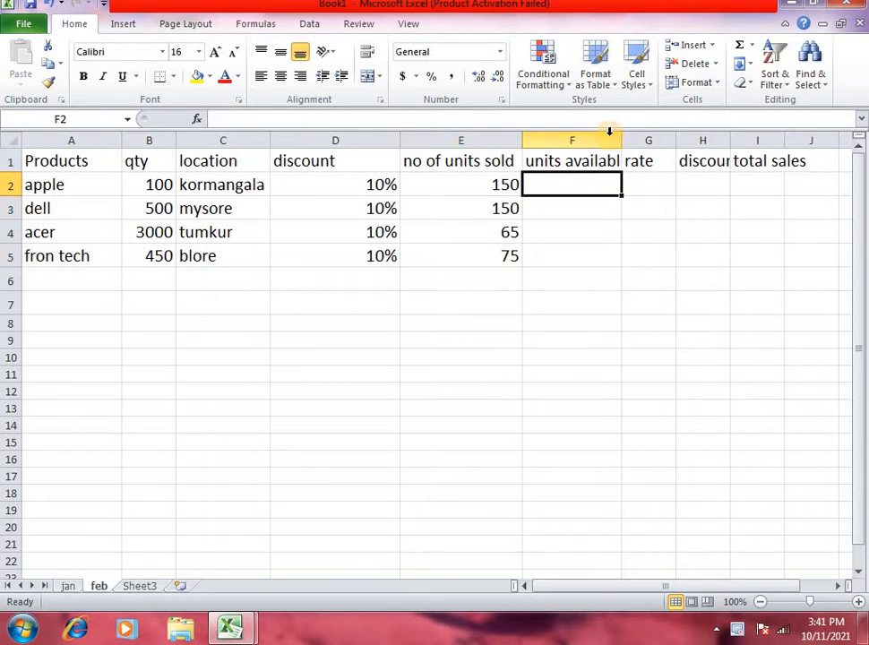
pyautogui.moveTo(622, 136); pyautogui.dragTo(664, 138)
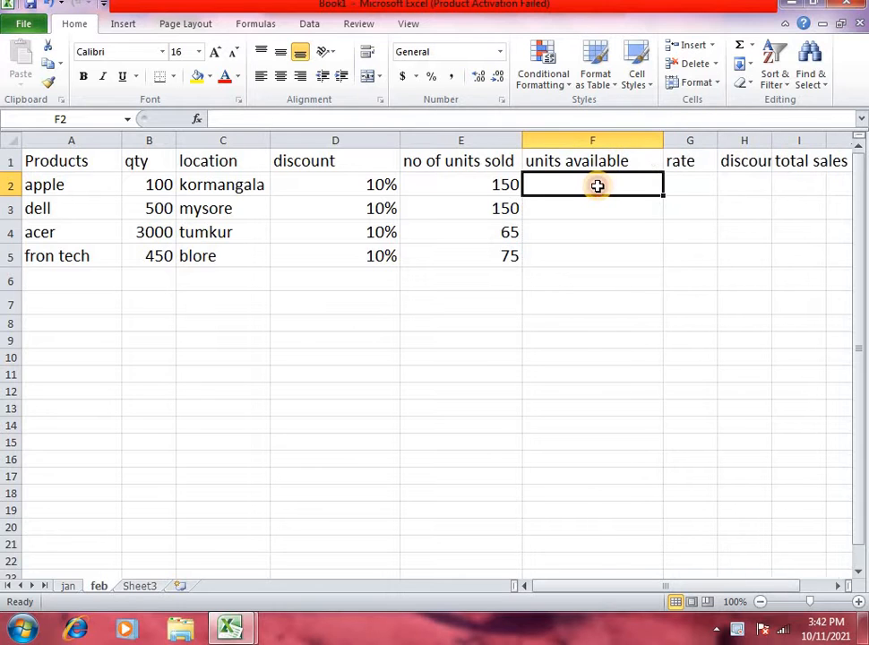
pyautogui.click(710, 178)
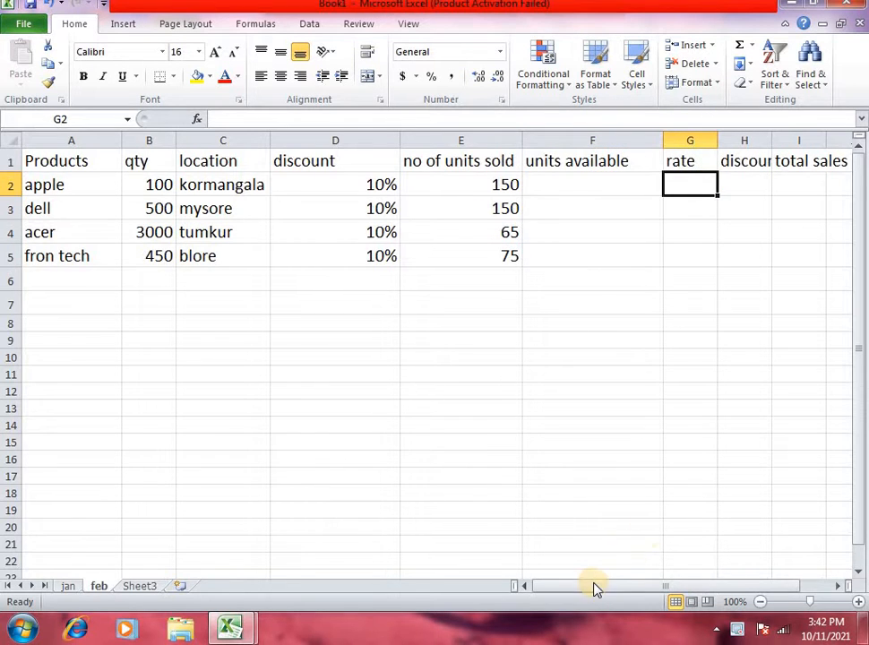
# Enter the rates 8500, 6500, 5500 and 6500 in cells G2 to G5.
pyautogui.moveTo(604, 587); pyautogui.dragTo(628, 587)
pyautogui.click(620, 156)
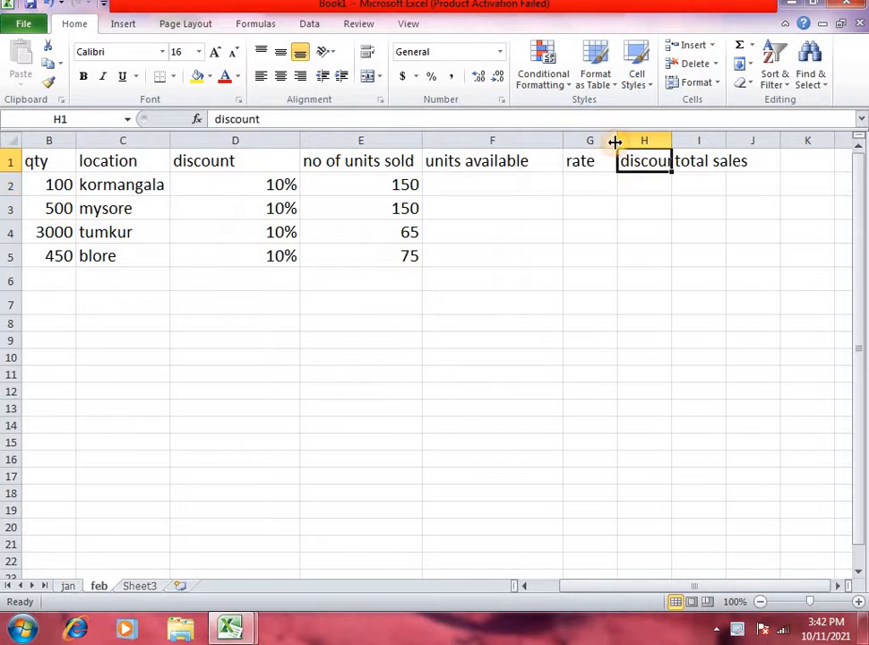
pyautogui.click(579, 188)
pyautogui.write('8500')
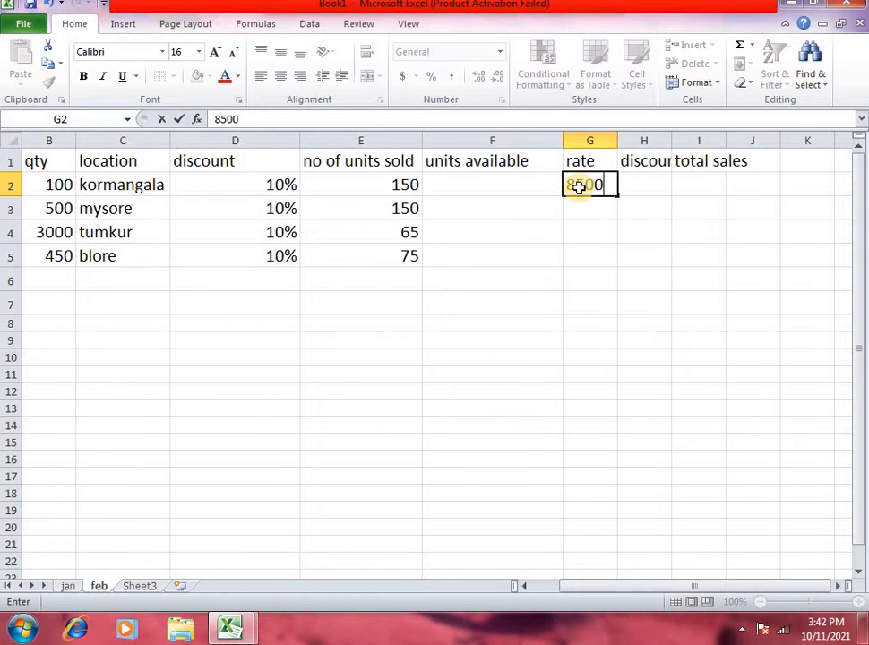
pyautogui.press('Return')
pyautogui.write('6500')
pyautogui.press('Return')
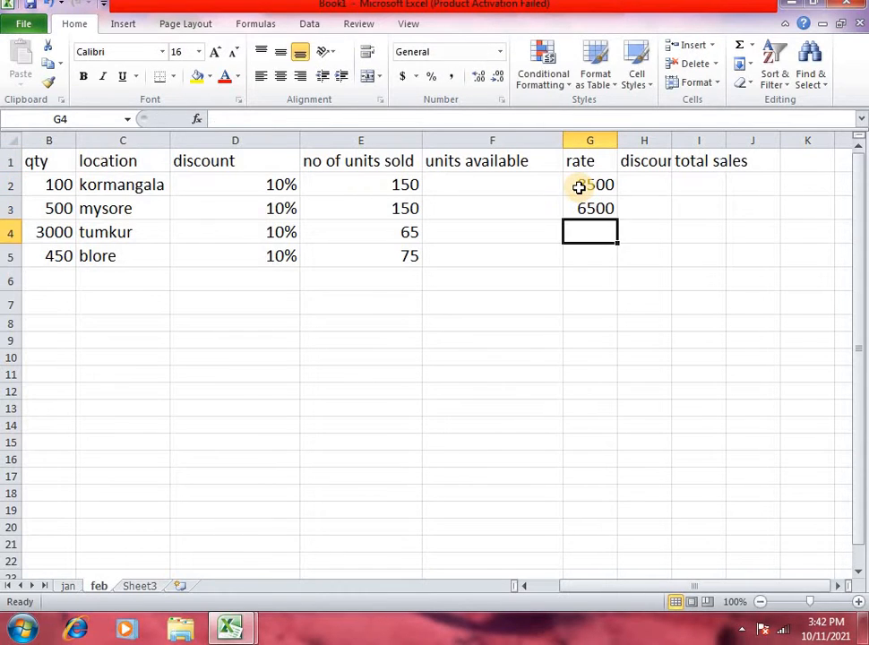
pyautogui.write('5500')
pyautogui.press('Return')
pyautogui.write('6500')
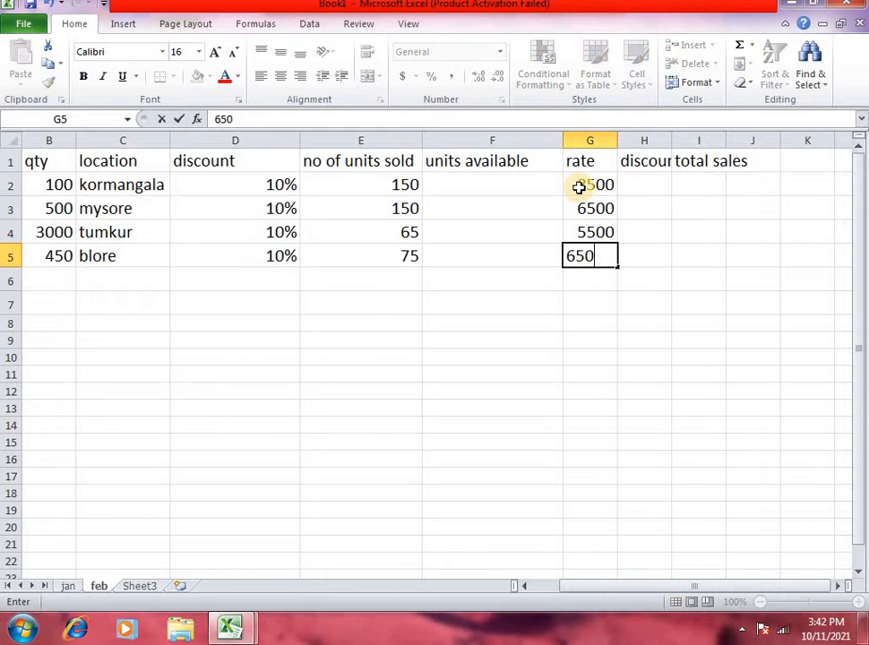
pyautogui.press('Return')
# Widen the second discount column and the total sales column so their headings fit.
pyautogui.click(665, 185)
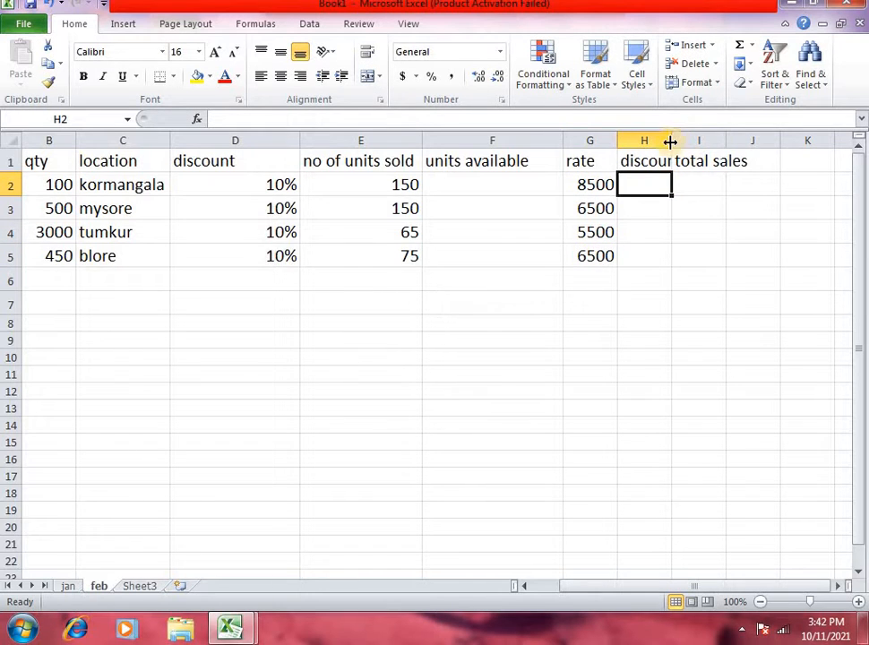
pyautogui.moveTo(672, 141); pyautogui.dragTo(721, 141)
pyautogui.click(767, 184)
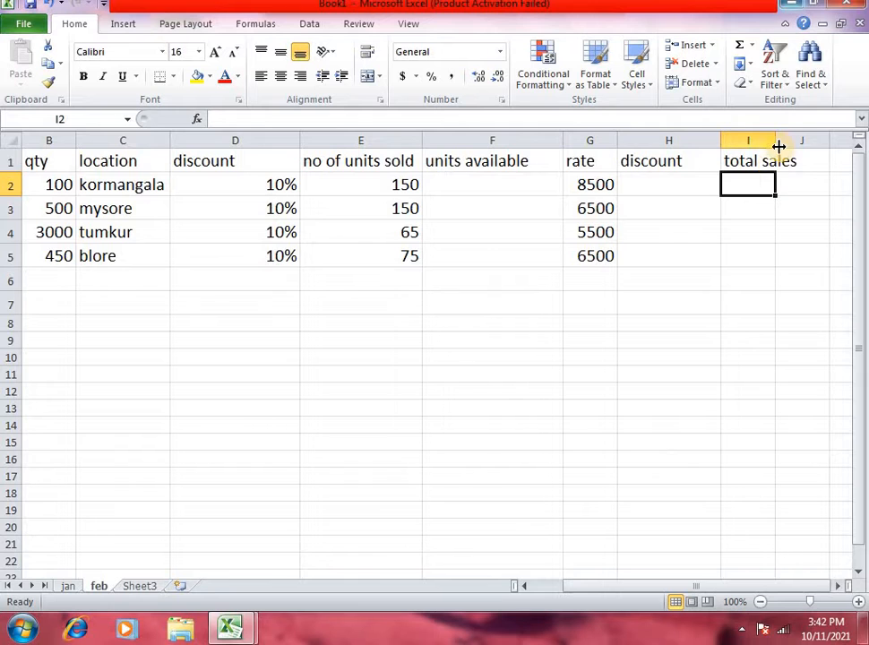
pyautogui.moveTo(777, 144); pyautogui.dragTo(825, 145)
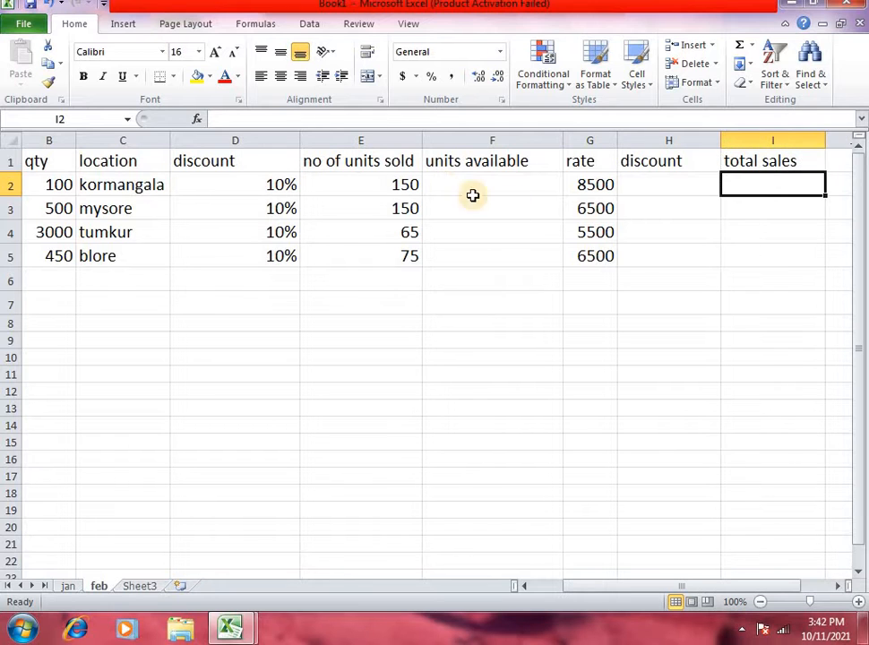
pyautogui.click(292, 185)
pyautogui.click(659, 190)
pyautogui.click(756, 183)
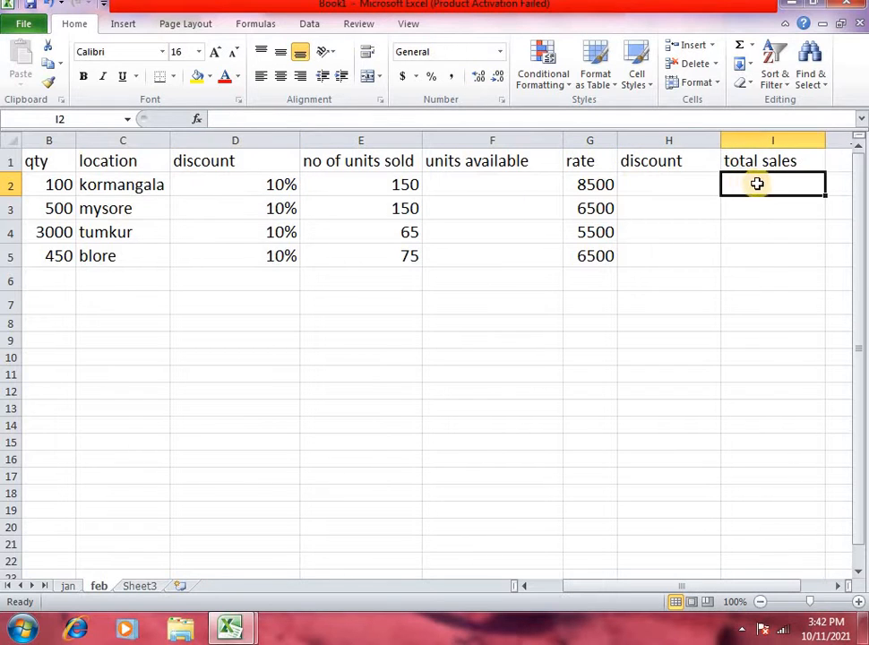
# Calculate apple's units available in F2 by subtracting units sold from quantity with the formula =B2-E2.
pyautogui.click(458, 185)
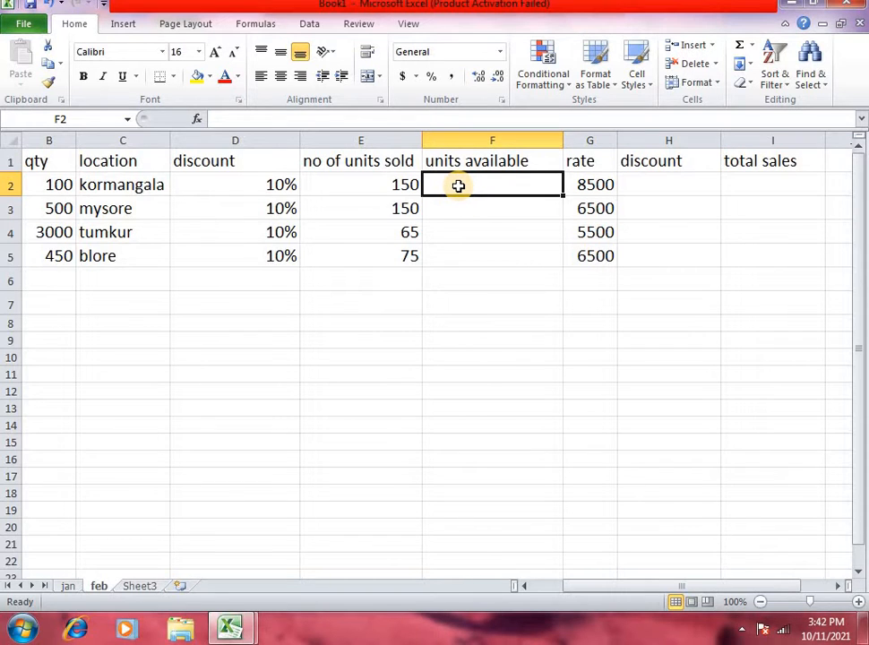
pyautogui.moveTo(714, 587); pyautogui.dragTo(661, 587)
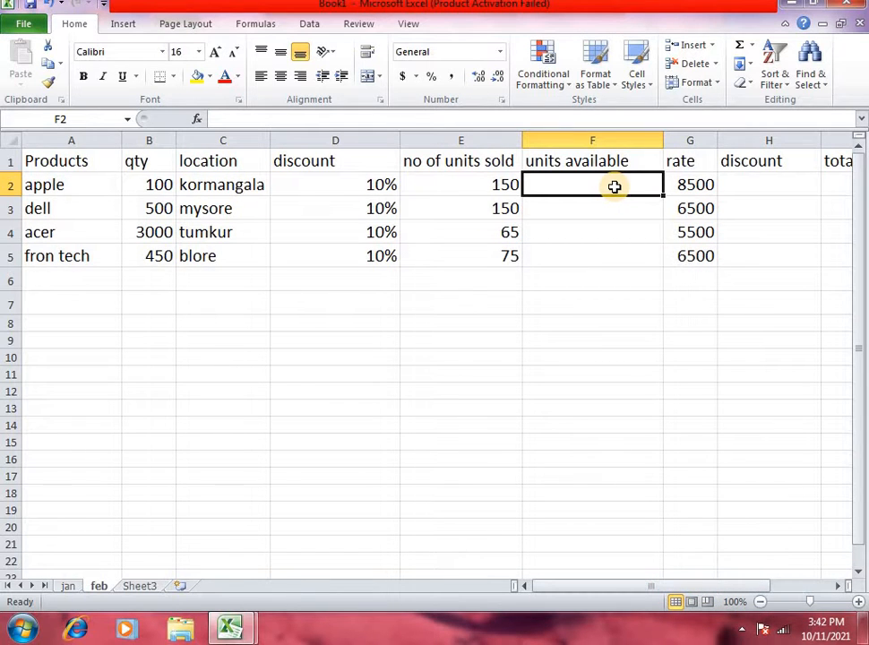
pyautogui.write('=')
pyautogui.click(162, 183)
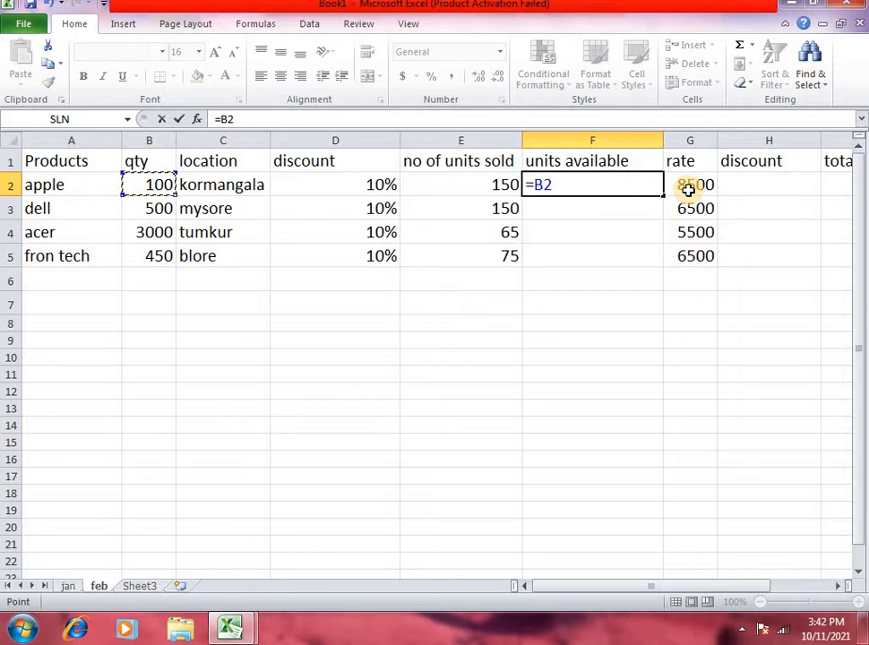
pyautogui.write('-')
pyautogui.click(502, 186)
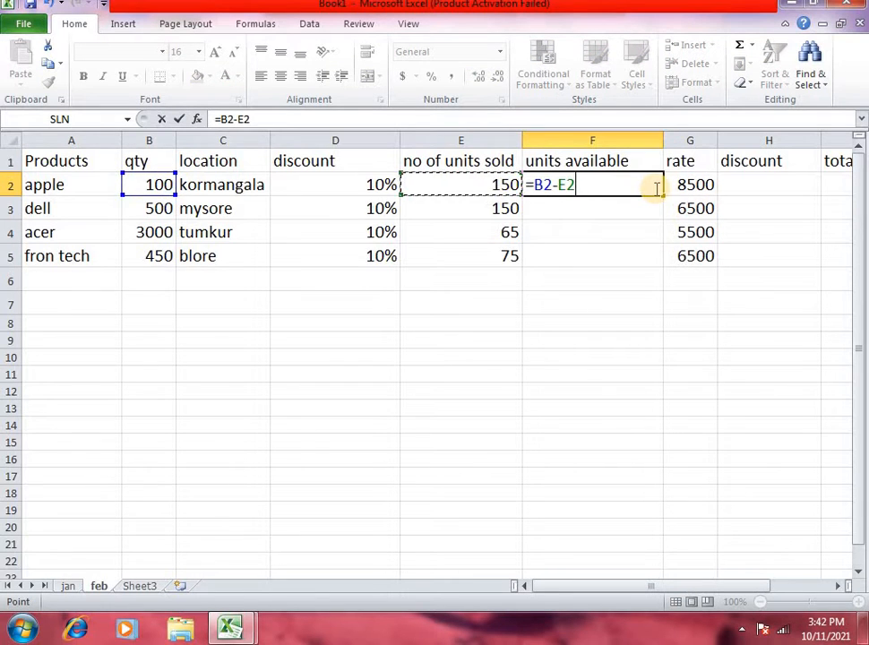
pyautogui.press('Return')
pyautogui.click(628, 182)
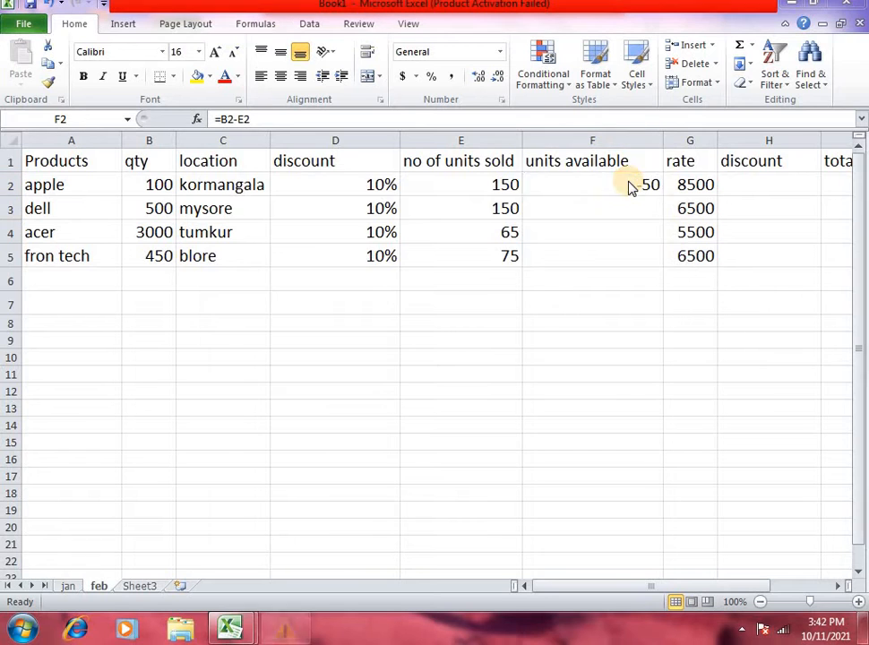
pyautogui.click(637, 182)
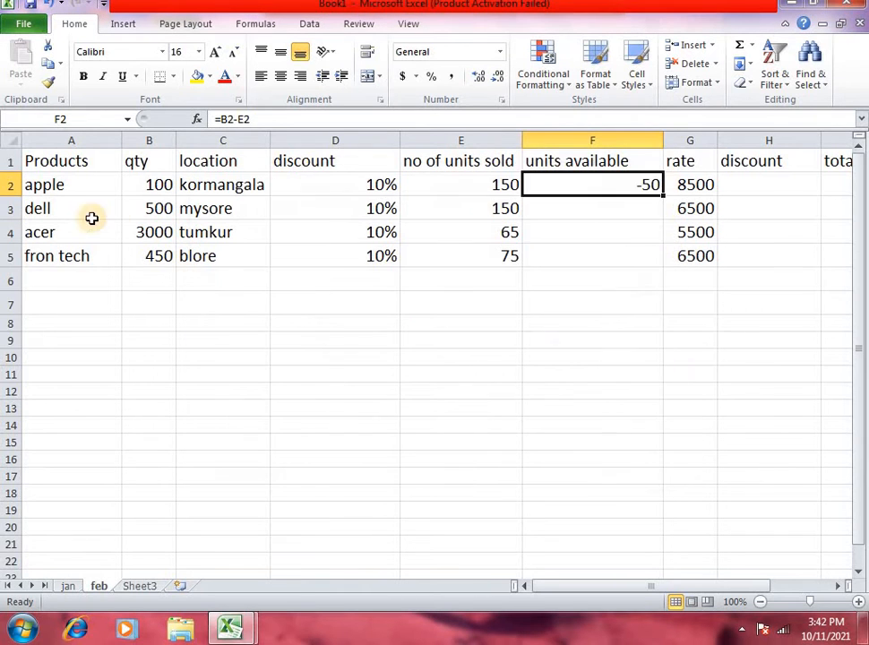
# Set the apple quantity in B2 to 200.
pyautogui.click(156, 185)
pyautogui.write('200')
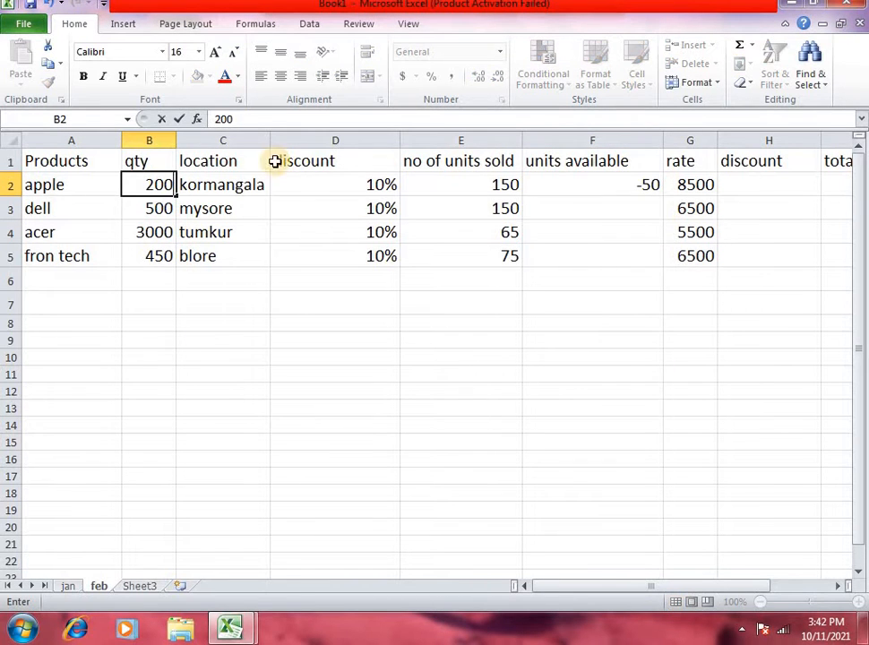
pyautogui.click(562, 194)
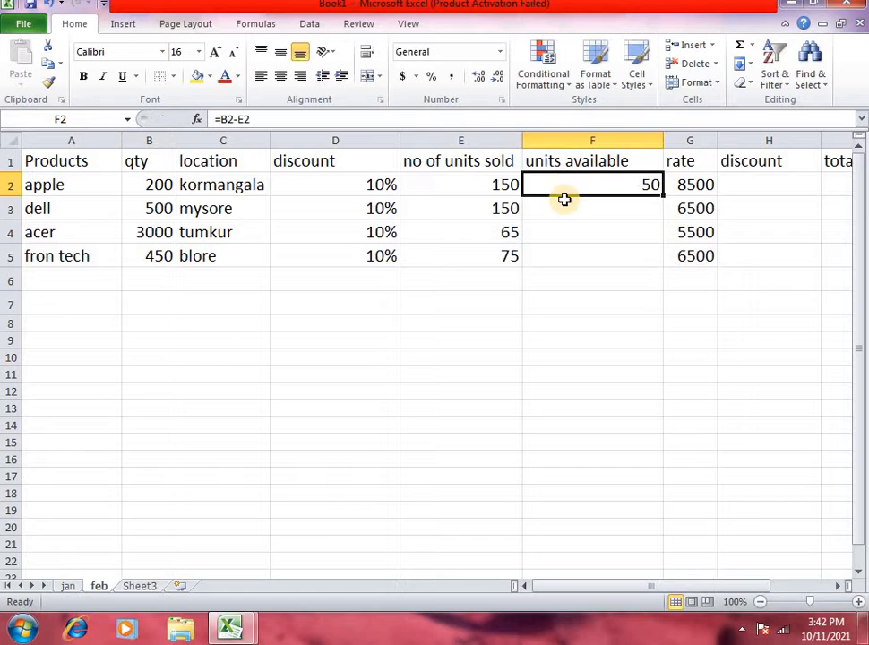
pyautogui.click(475, 163)
pyautogui.click(455, 184)
pyautogui.click(143, 181)
pyautogui.click(467, 184)
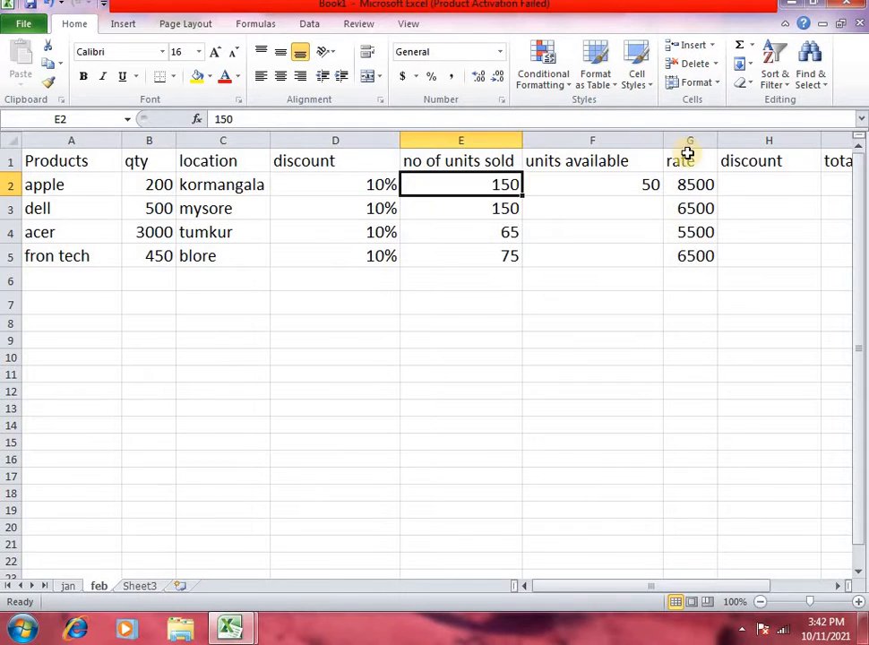
# Copy the units available formula from F2 down through F5.
pyautogui.click(659, 190)
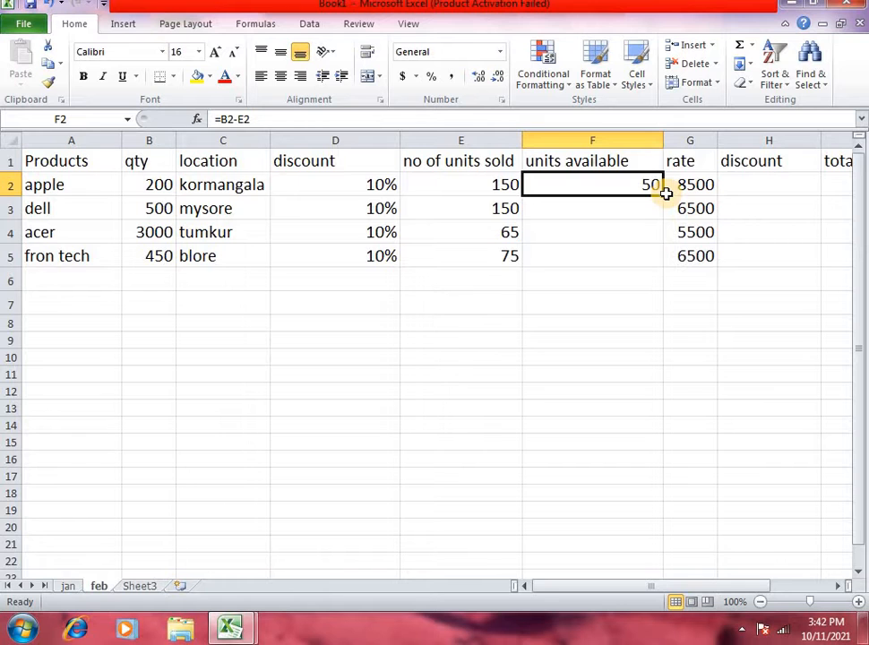
pyautogui.moveTo(662, 195); pyautogui.dragTo(659, 262)
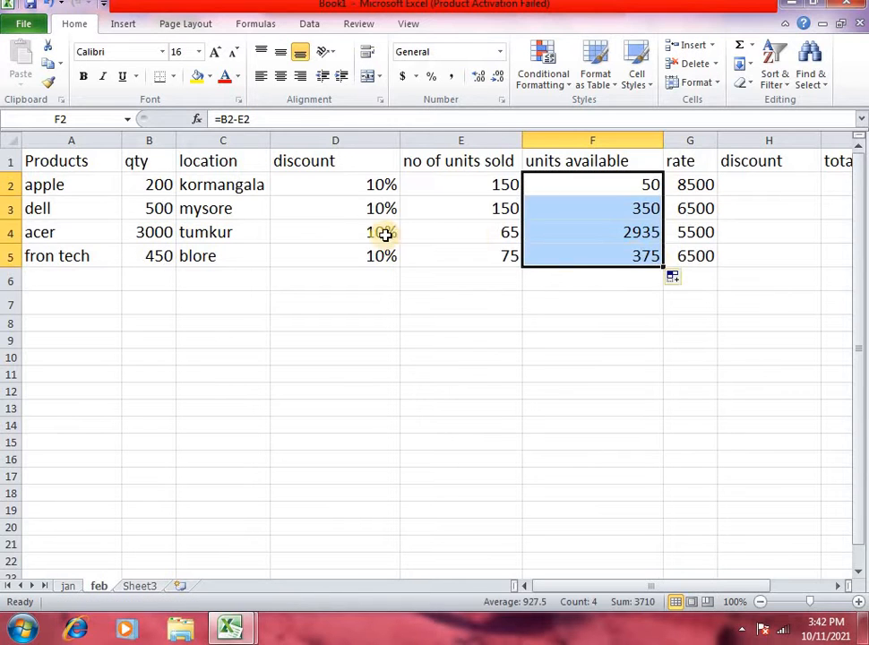
# Set the acer quantity in B4 to 3500 and check the units available formulas in rows 4 and 3.
pyautogui.click(149, 233)
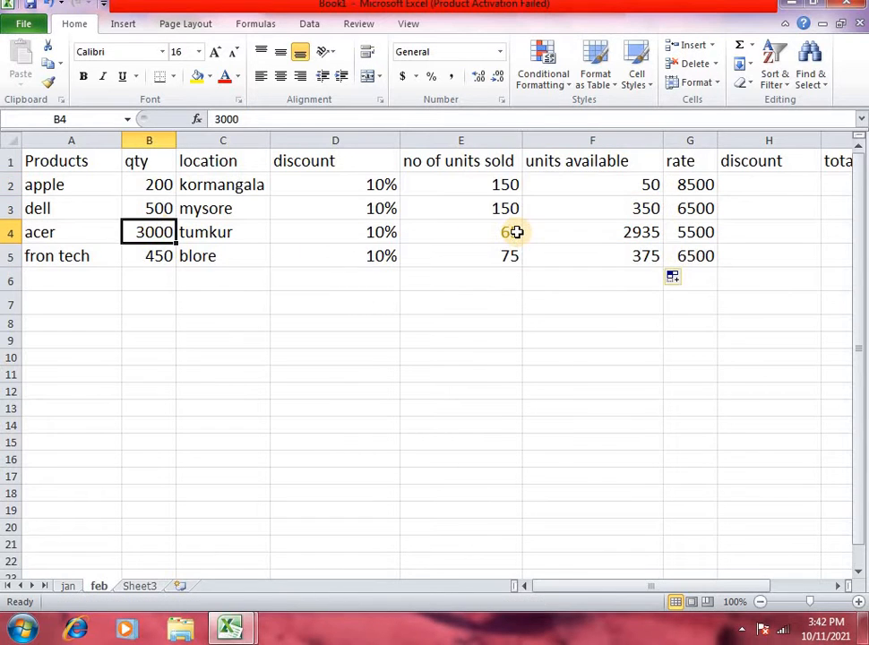
pyautogui.write('3500')
pyautogui.press('Return')
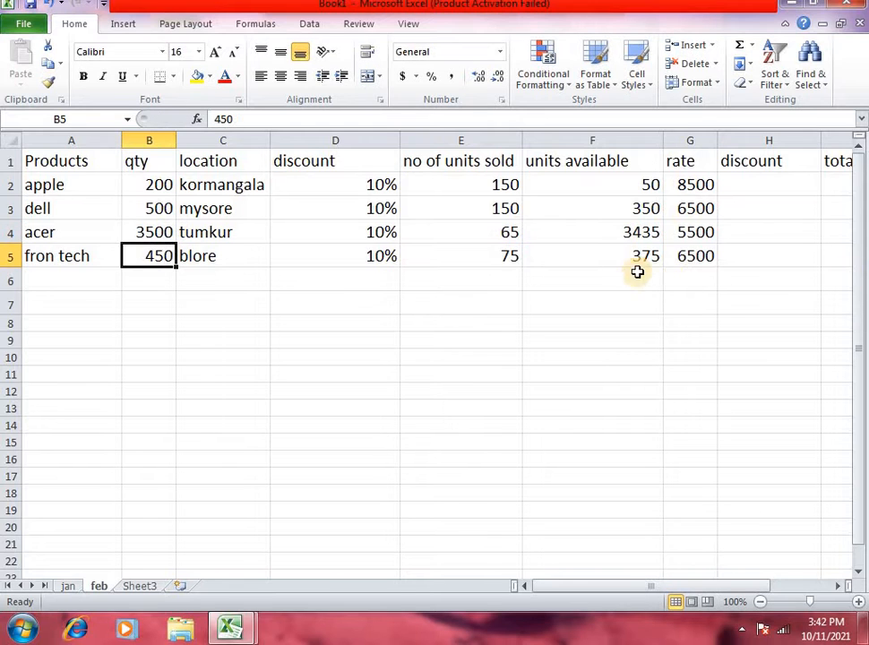
pyautogui.click(638, 234)
pyautogui.click(583, 204)
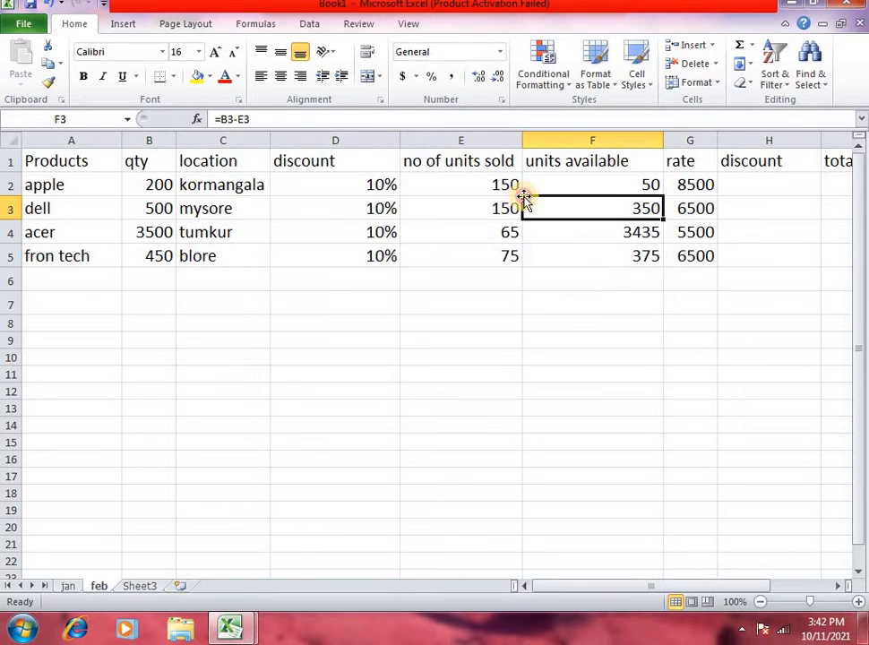
# Set the apple quantity in B2 to 300 and check its units available formula.
pyautogui.click(151, 189)
pyautogui.write('300')
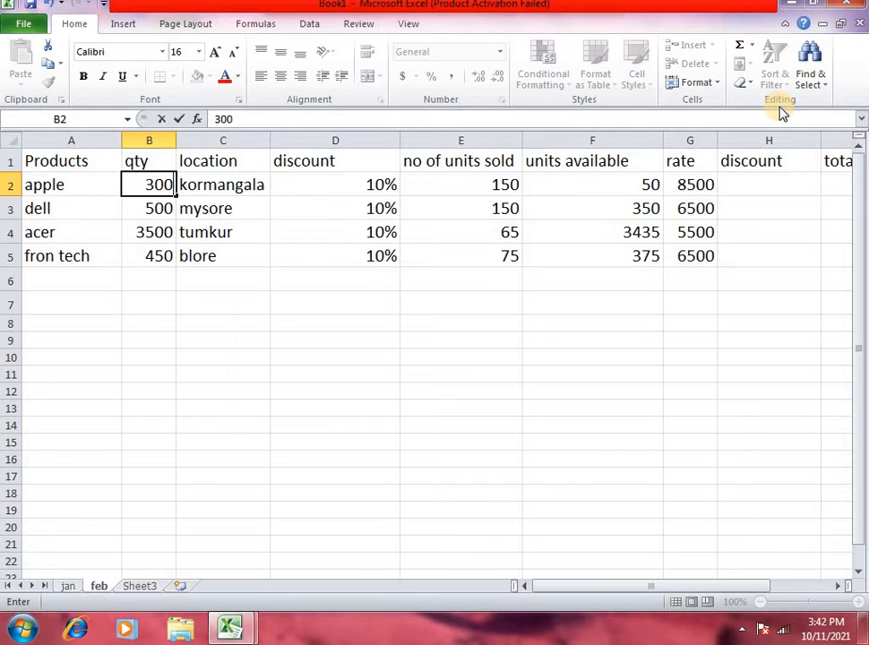
pyautogui.press('Return')
pyautogui.click(597, 186)
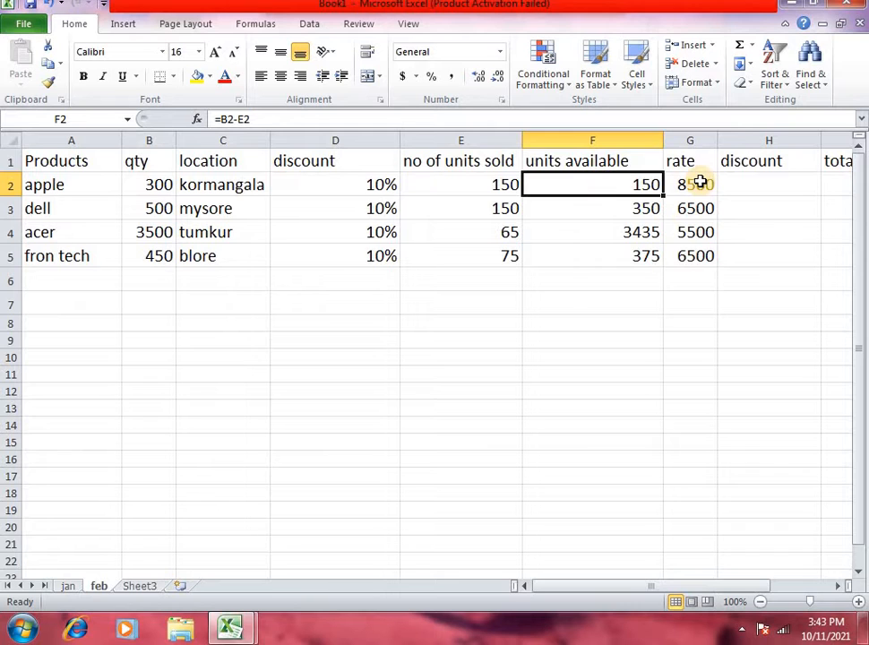
# Enter the formula =G2*D2 in H2 to calculate the apple discount from its rate and discount percentage.
pyautogui.click(763, 186)
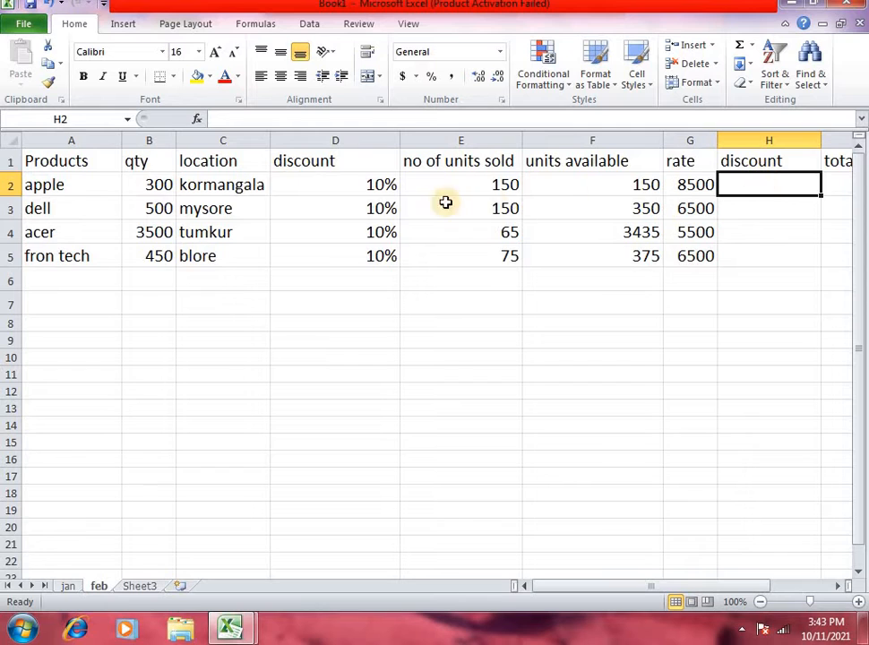
pyautogui.click(678, 196)
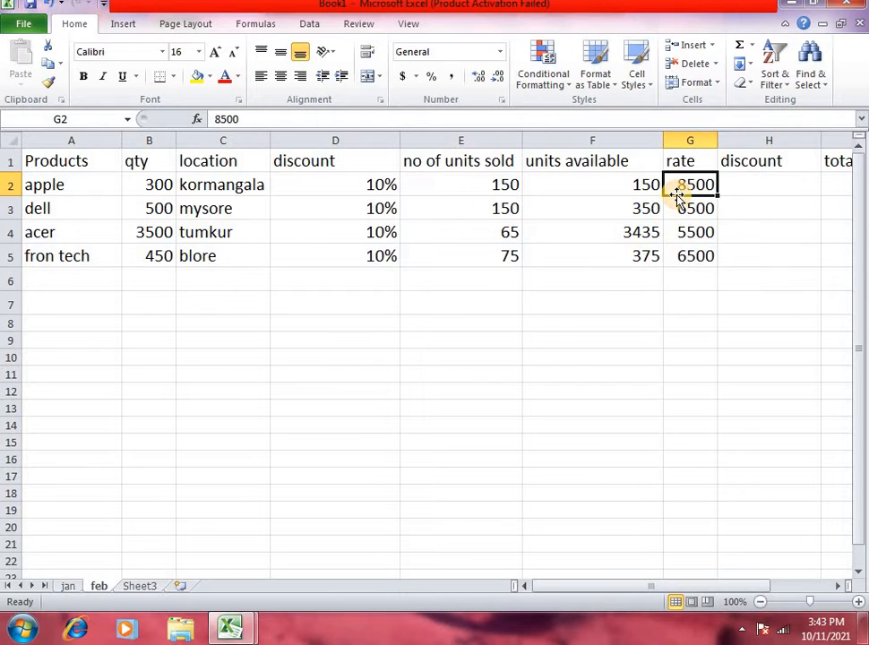
pyautogui.click(305, 198)
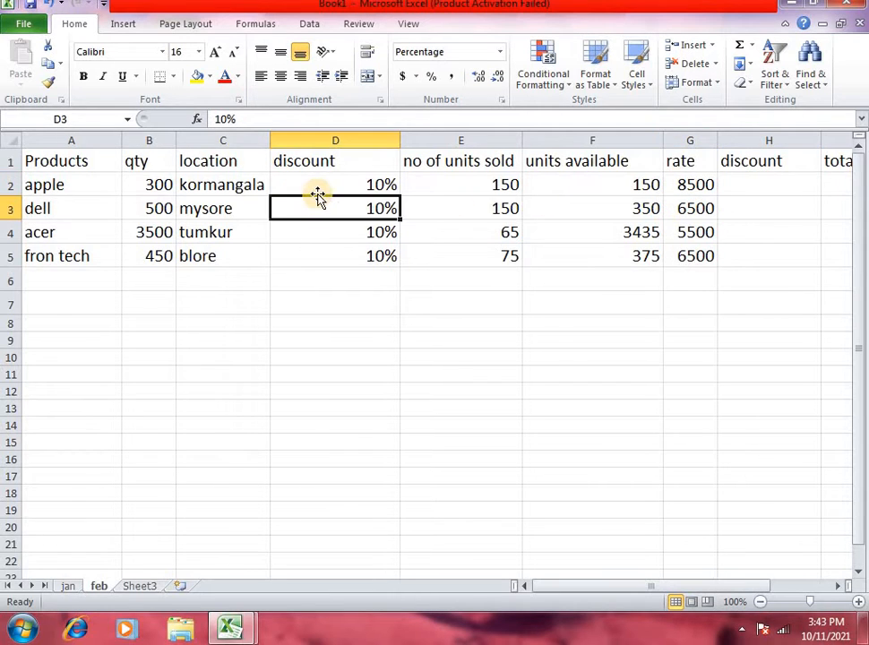
pyautogui.click(321, 186)
pyautogui.click(737, 181)
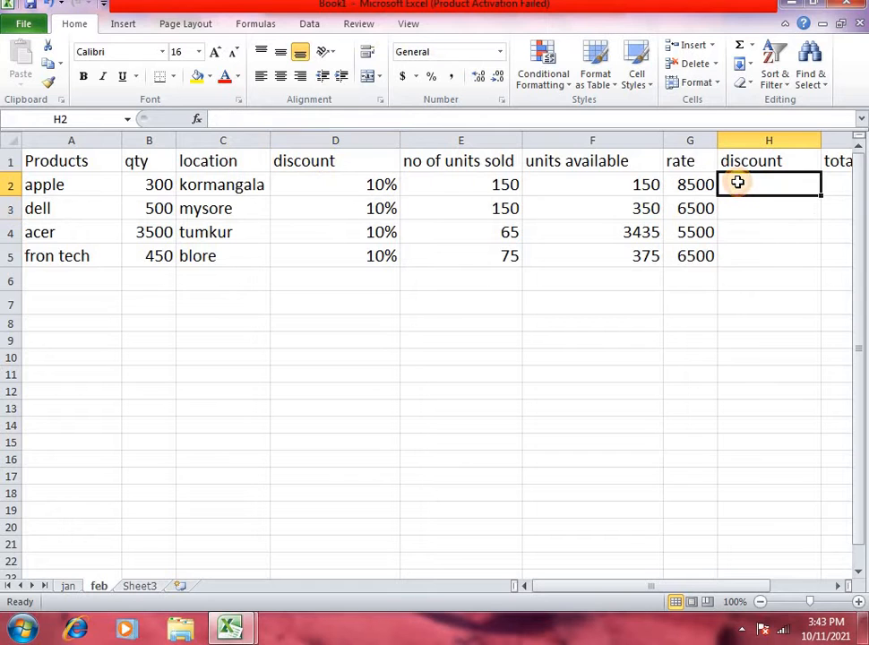
pyautogui.write('=')
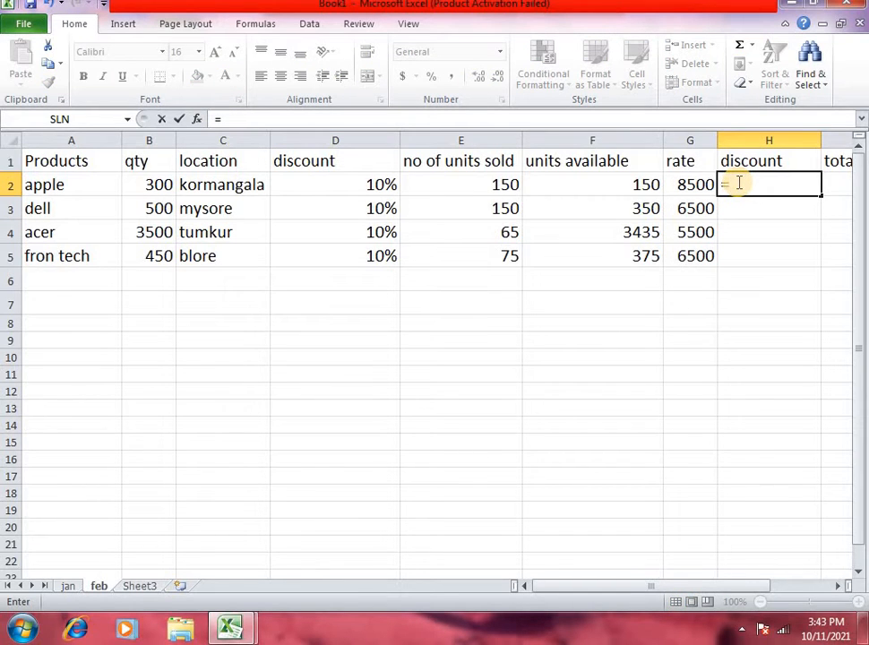
pyautogui.press('Left')
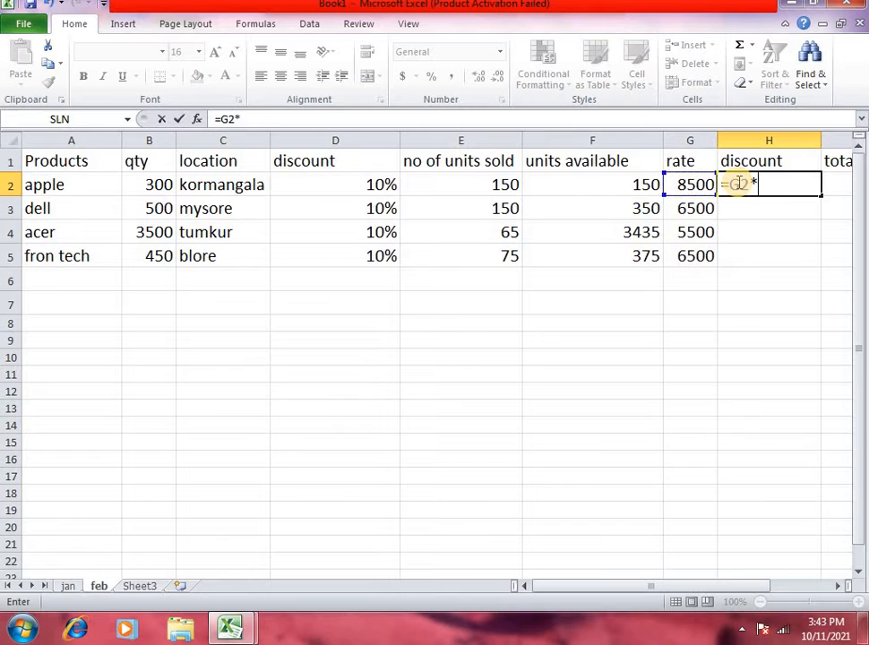
pyautogui.press('Left')
pyautogui.press('Left')
pyautogui.press('Left')
pyautogui.press('Left')
pyautogui.press('Right')
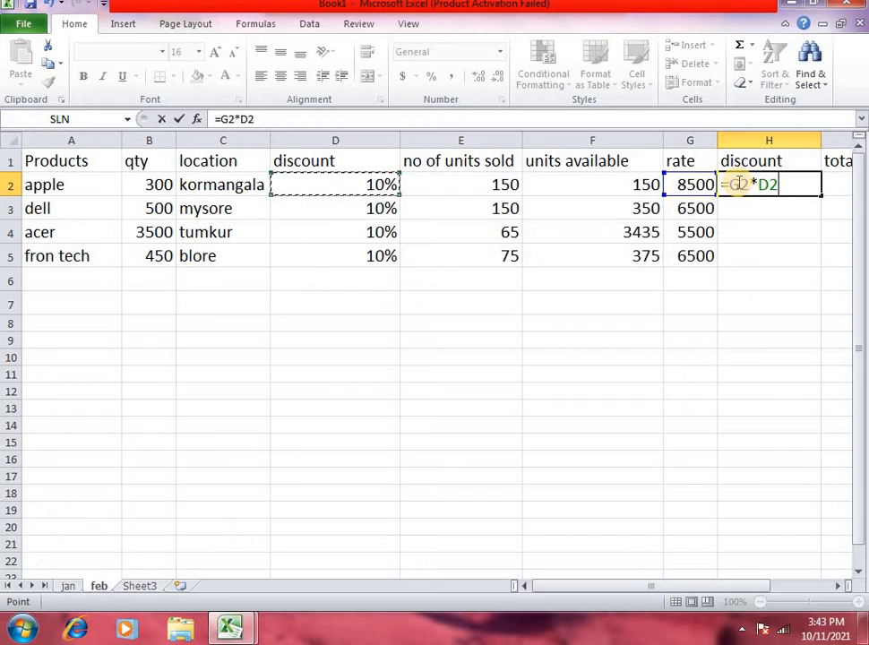
pyautogui.press('Return')
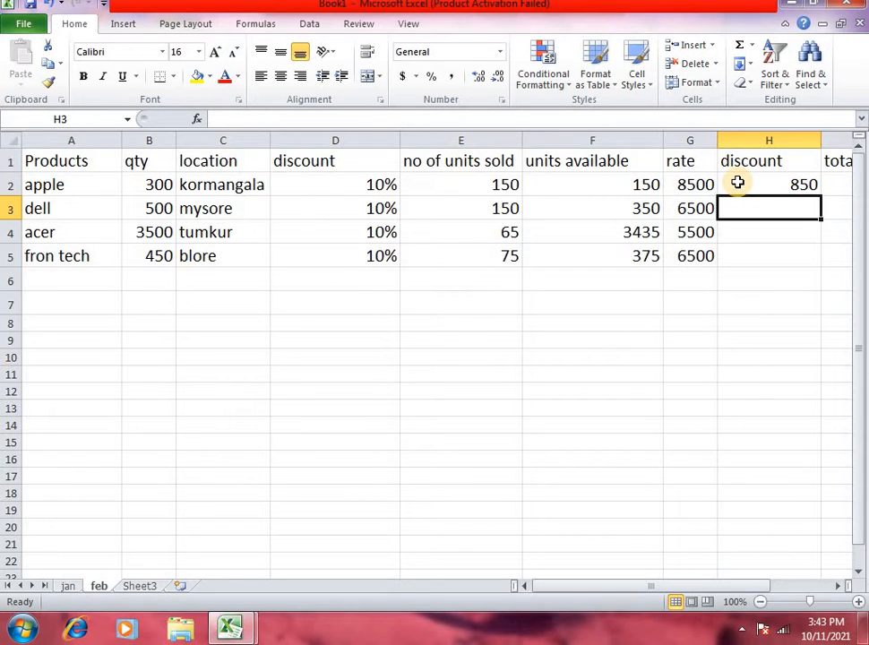
# Replace the apple discount formula in H2 with the fixed-value calculation =8500*10%.
pyautogui.click(737, 183)
pyautogui.write('=8')
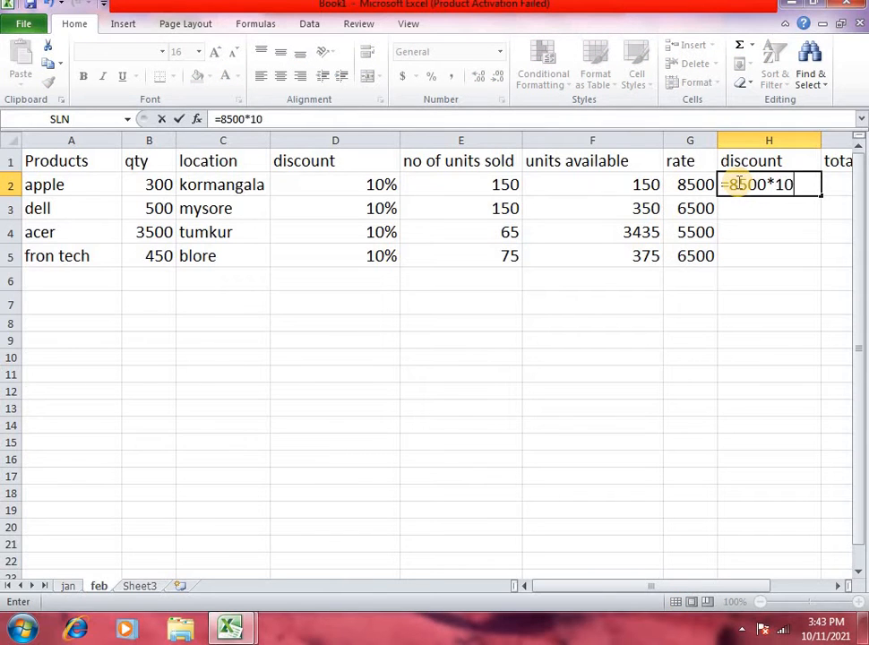
pyautogui.press('Return')
pyautogui.click(737, 183)
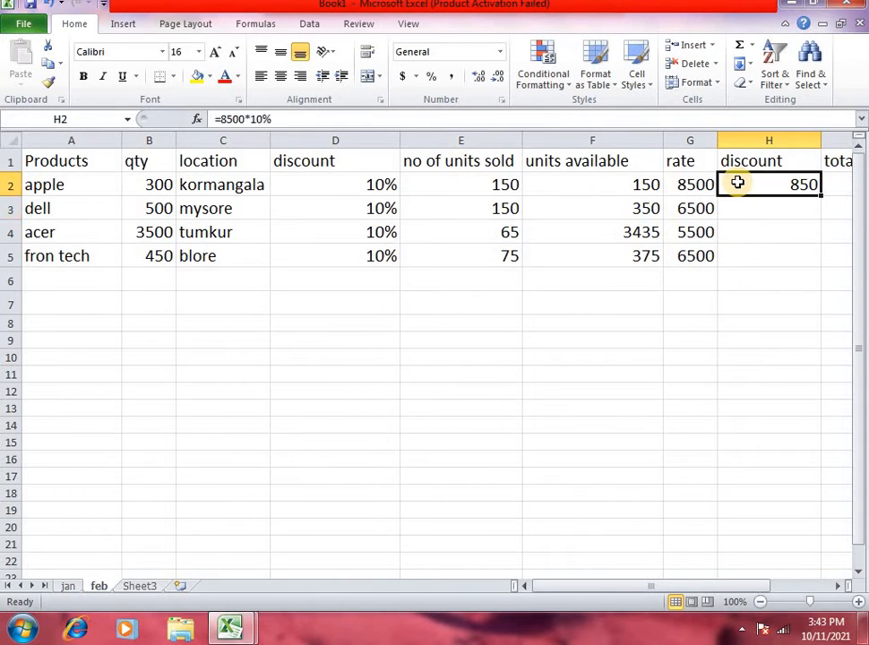
# Set the apple rate in G2 to 7500.
pyautogui.click(683, 189)
pyautogui.write('75')
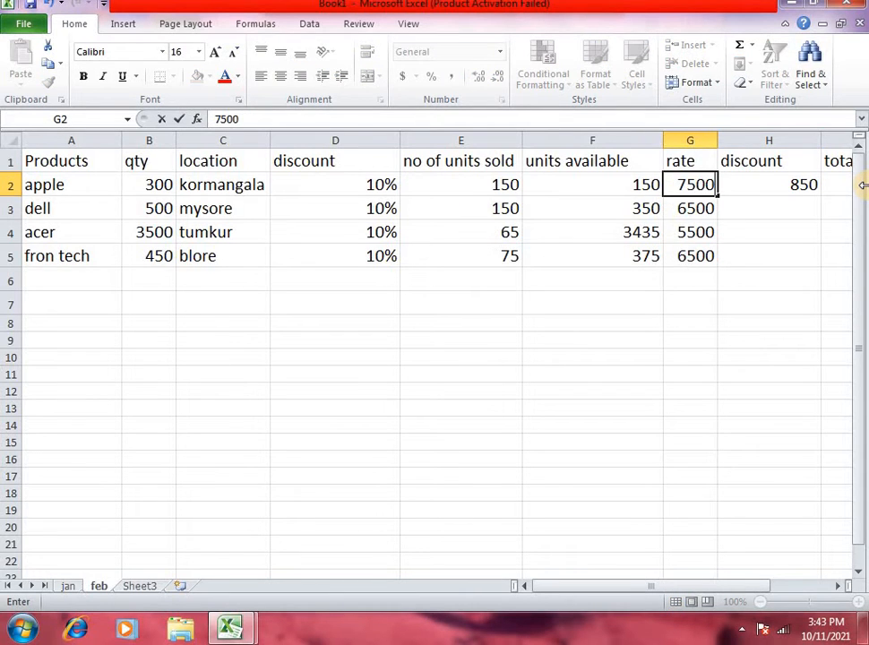
pyautogui.write('00')
pyautogui.press('Return')
# Replace the apple discount calculation in H2 with the cell-reference formula =G2*D2, dismissing the Windows color scheme prompt.
pyautogui.click(811, 182)
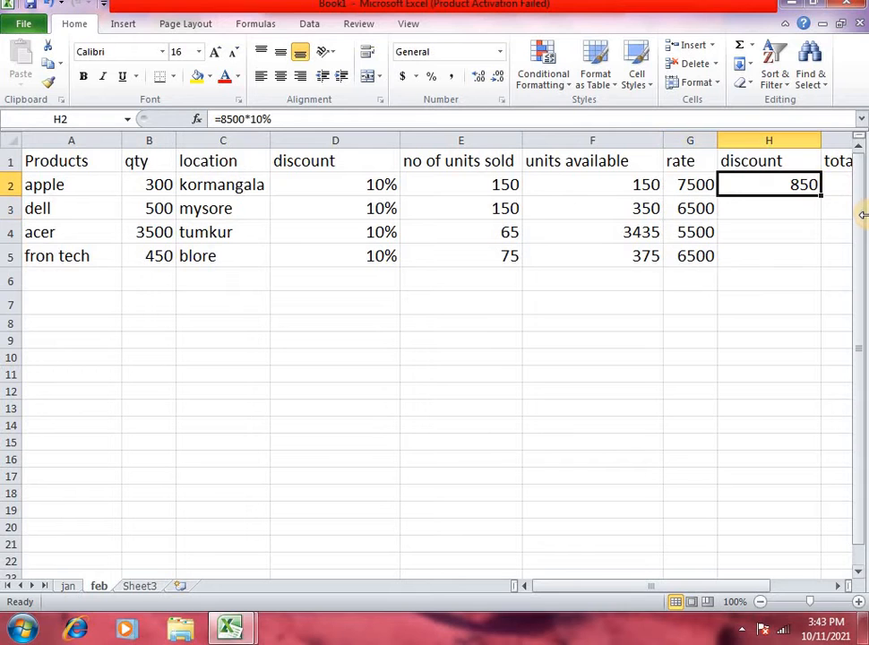
pyautogui.write('=')
pyautogui.press('Left')
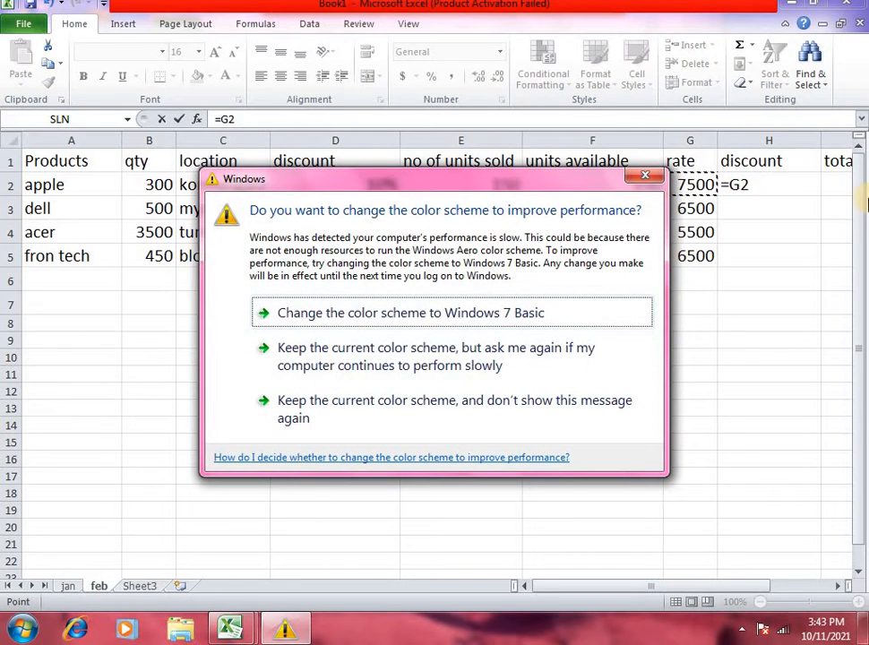
pyautogui.click(652, 177)
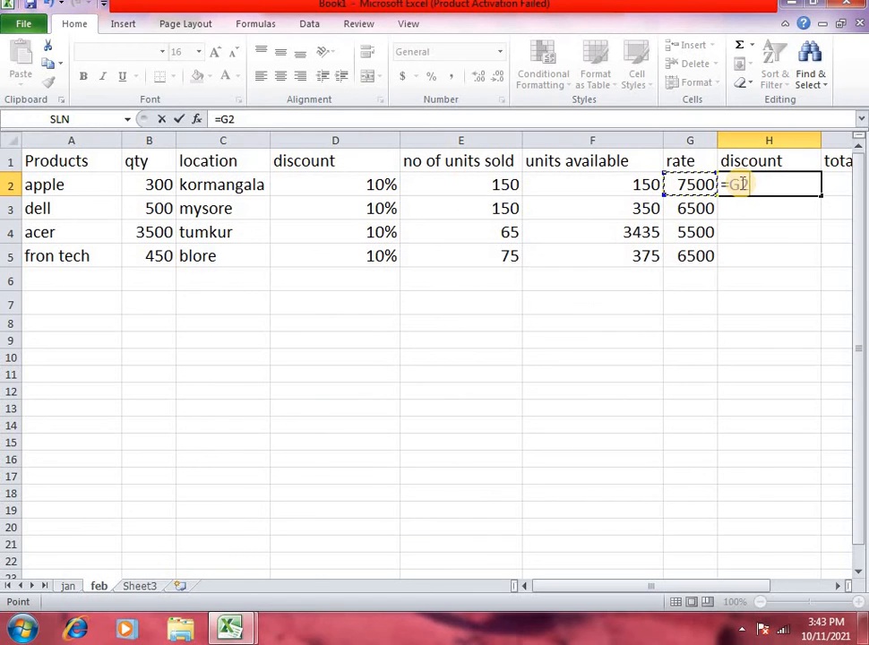
pyautogui.write('*')
pyautogui.press('Left')
pyautogui.press('Left')
pyautogui.press('Left')
pyautogui.press('Left')
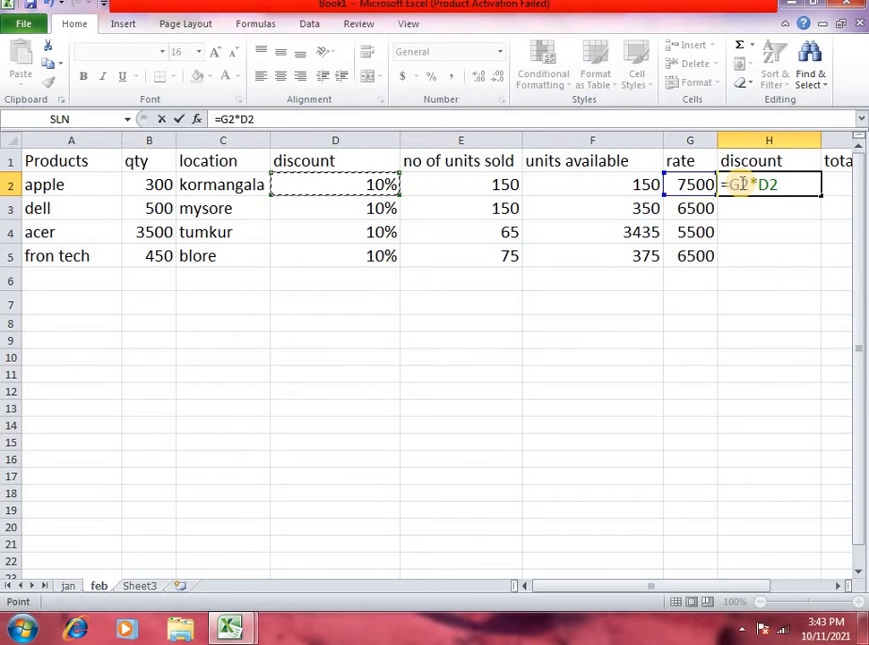
pyautogui.press('Return')
# Set the apple discount percentage in D2 to 150%.
pyautogui.press('Up')
pyautogui.press('Left')
pyautogui.press('Left')
pyautogui.press('Left')
pyautogui.press('Left')
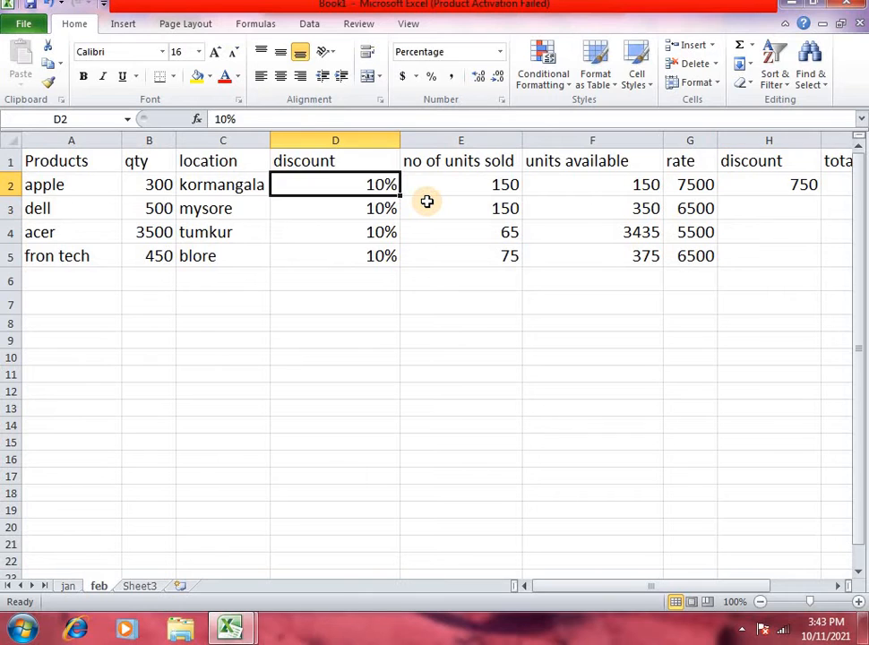
pyautogui.write('150')
pyautogui.press('Return')
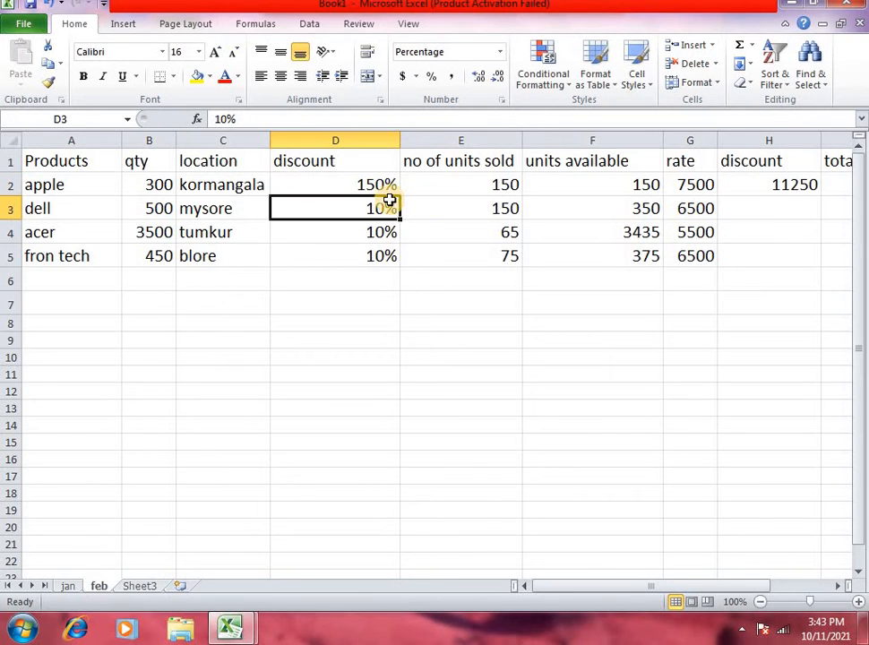
# Set the apple discount percentage in D2 to 10%.
pyautogui.click(390, 184)
pyautogui.write('10')
pyautogui.press('Return')
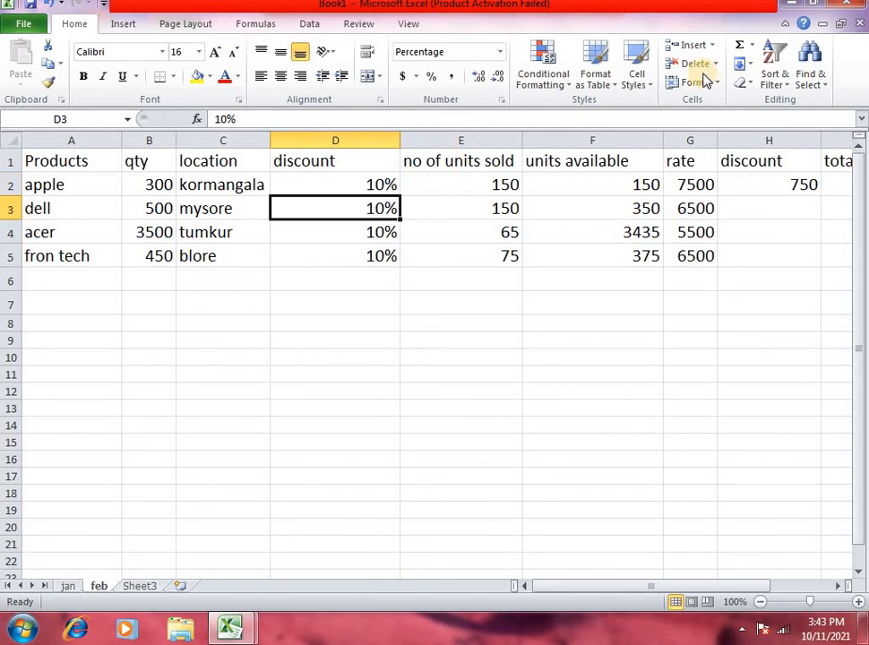
# Enter the formula =G2*E2 in I2 to calculate apple total sales from the rate and number of units sold.
pyautogui.moveTo(660, 588); pyautogui.dragTo(721, 581)
pyautogui.click(684, 184)
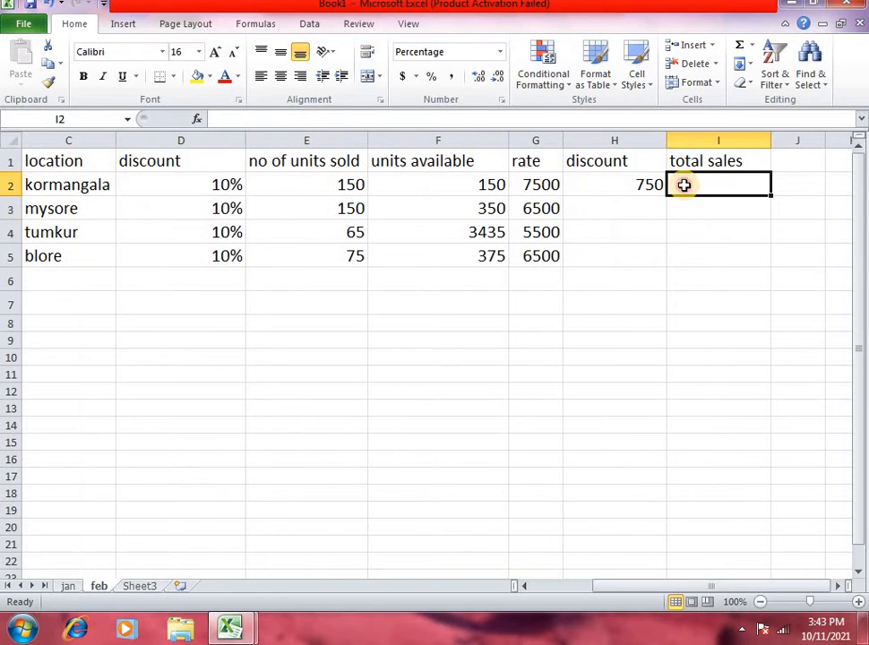
pyautogui.click(551, 183)
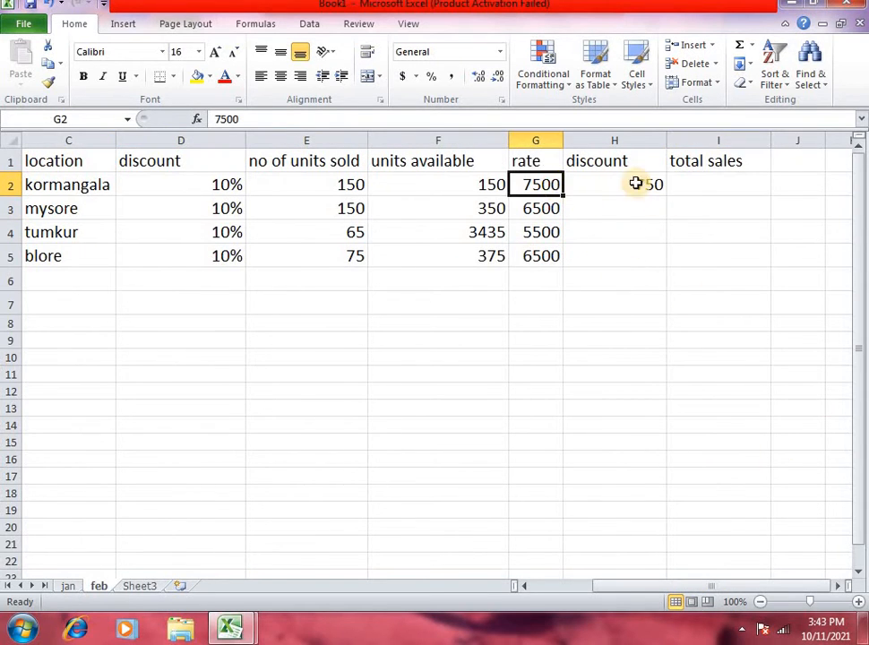
pyautogui.click(334, 193)
pyautogui.click(545, 194)
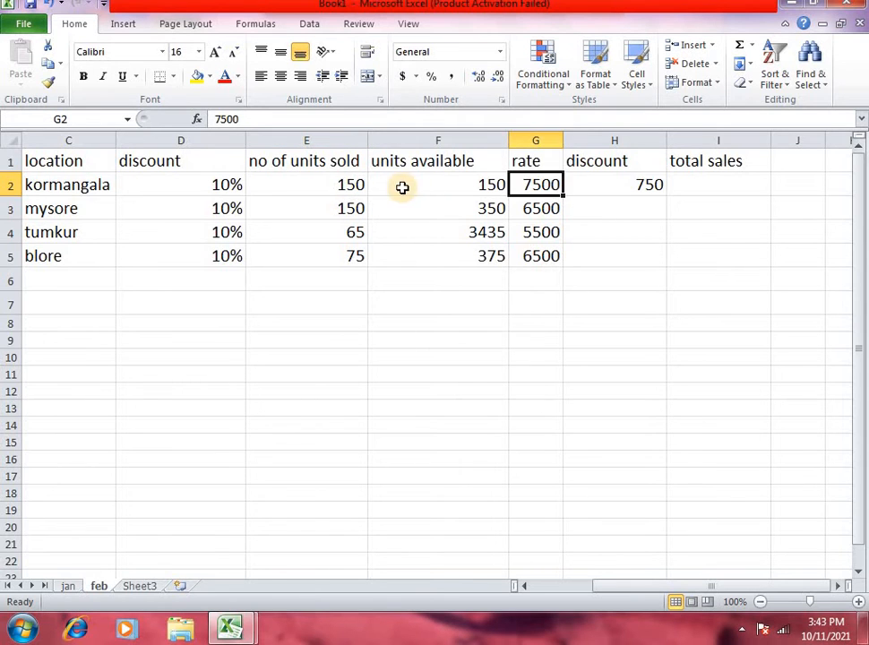
pyautogui.click(329, 185)
pyautogui.click(693, 176)
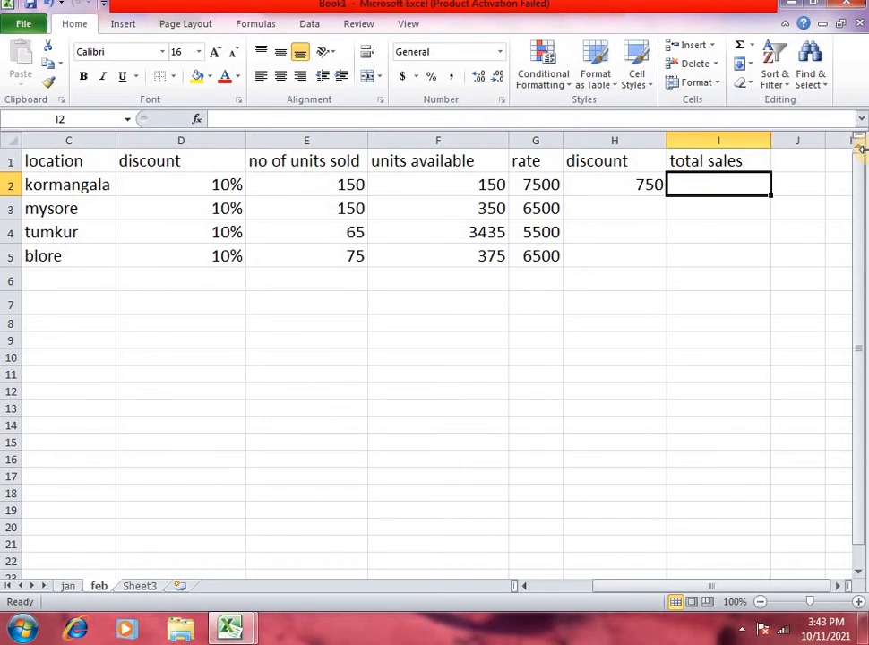
pyautogui.write('=')
pyautogui.press('Left')
pyautogui.press('Left')
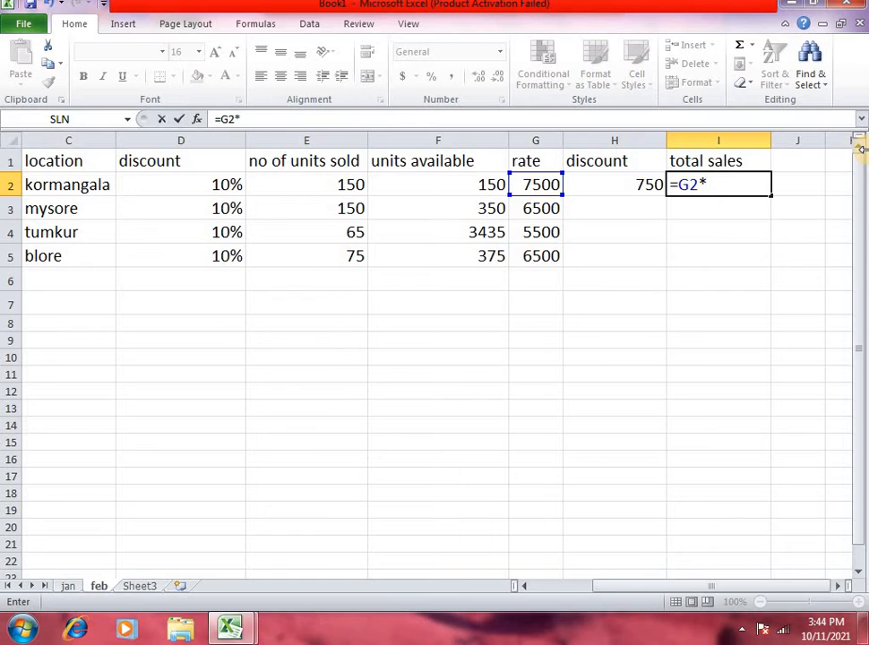
pyautogui.write('*')
pyautogui.press('Left')
pyautogui.press('Left')
pyautogui.press('Left')
pyautogui.press('Left')
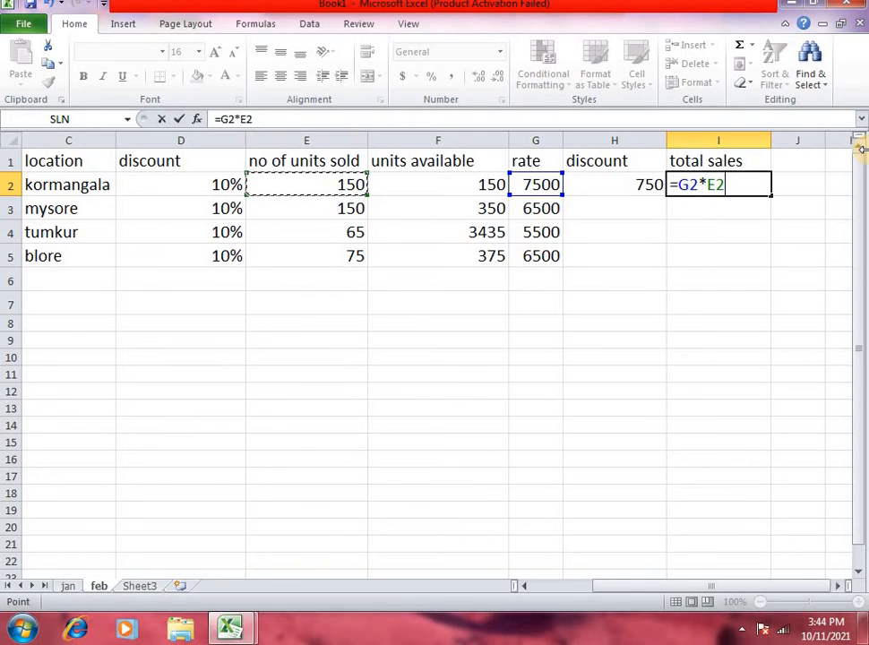
pyautogui.press('Return')
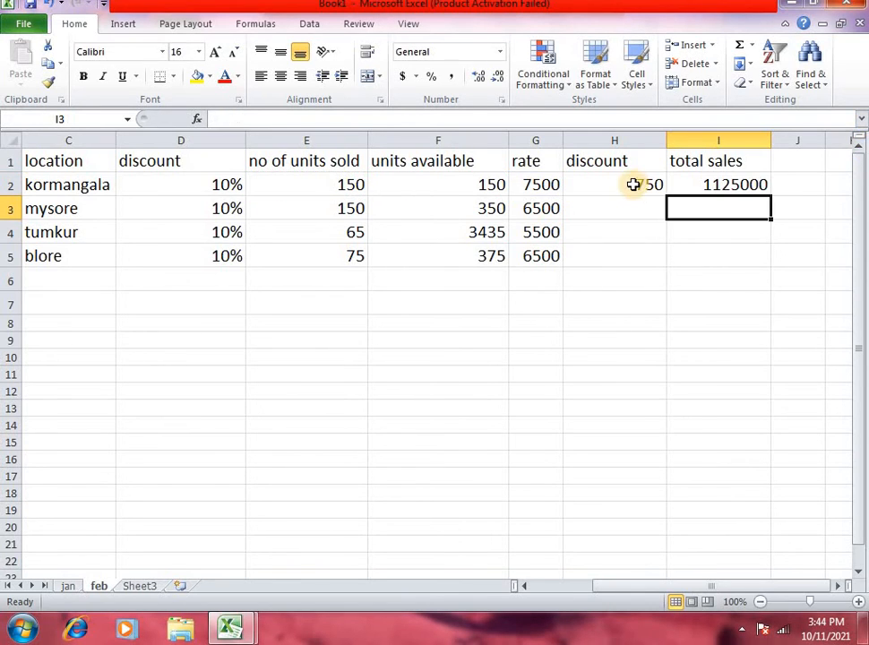
# Copy the discount formula from H2 down through H5 and the total sales formula from I2 down through I5.
pyautogui.click(634, 185)
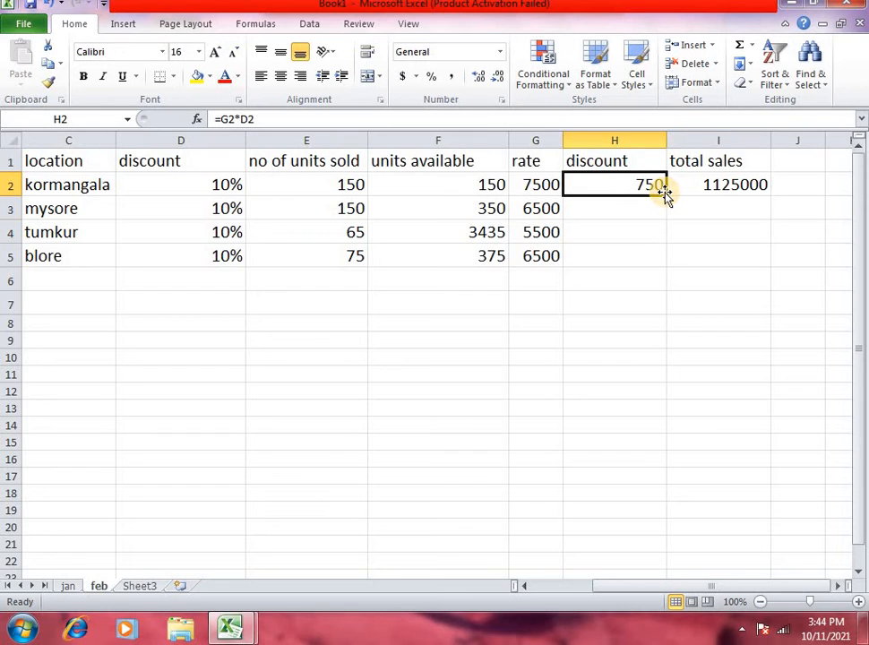
pyautogui.moveTo(666, 196); pyautogui.dragTo(686, 261)
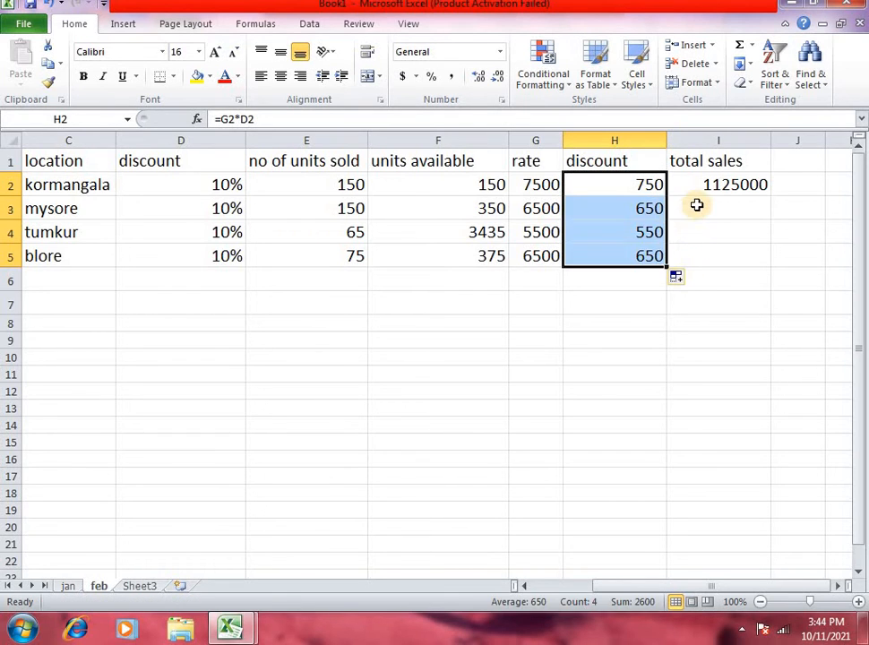
pyautogui.click(697, 205)
pyautogui.click(755, 184)
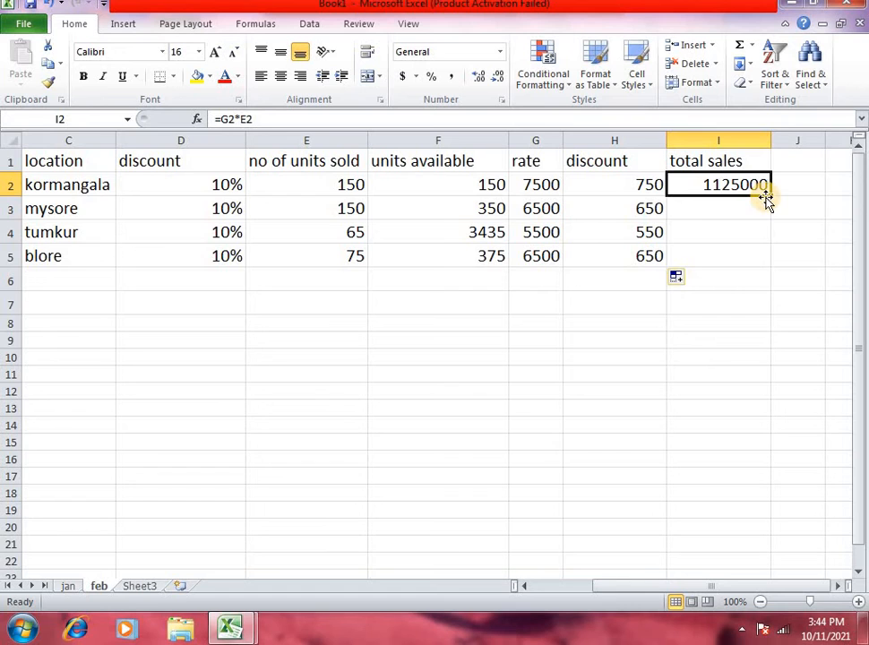
pyautogui.moveTo(771, 195); pyautogui.dragTo(777, 259)
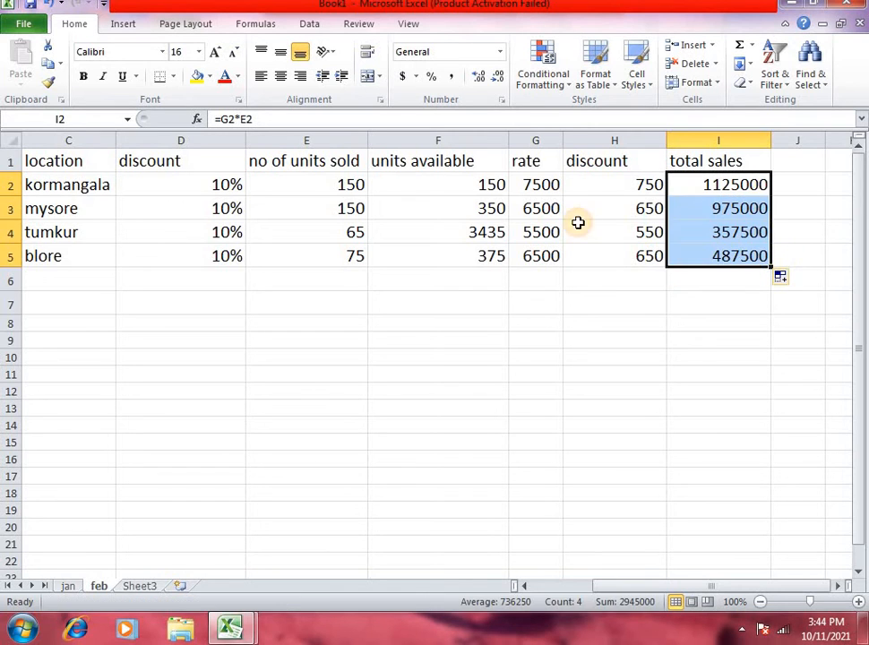
# Set the discount percentages in D2 through D5 to 15% and check the calculated discounts in column H.
pyautogui.click(437, 224)
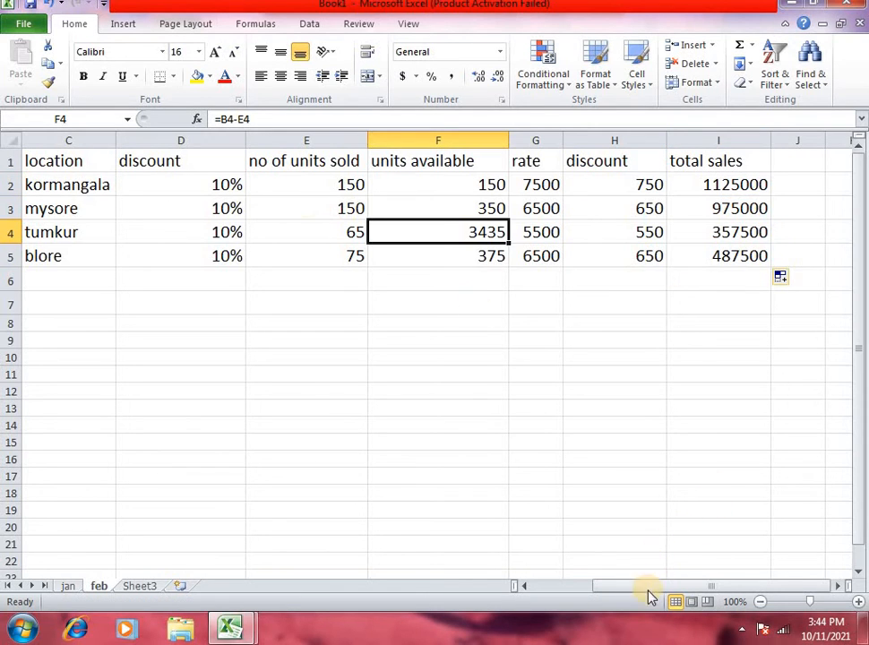
pyautogui.moveTo(644, 594); pyautogui.dragTo(592, 592)
pyautogui.click(334, 258)
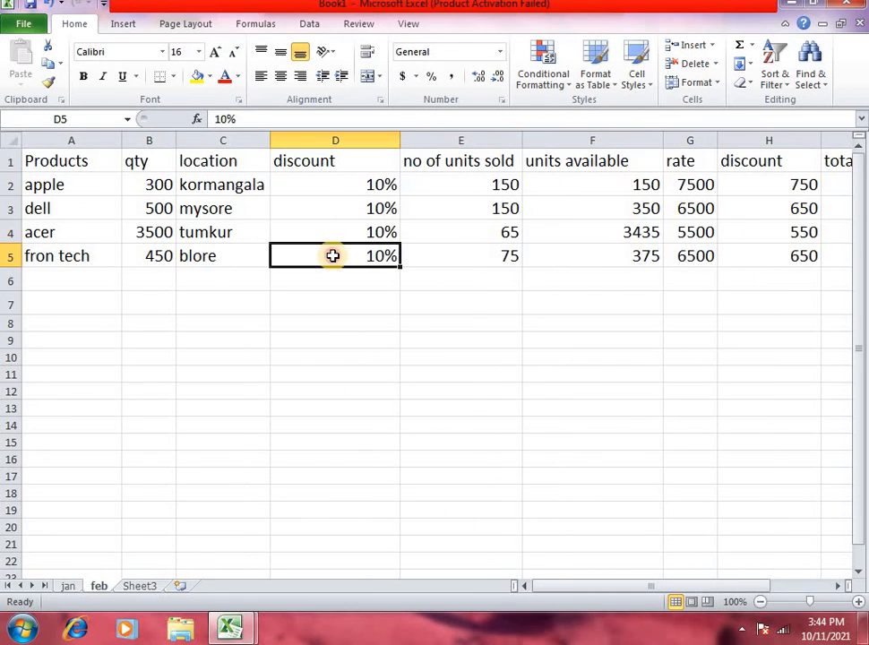
pyautogui.write('15')
pyautogui.press('Up')
pyautogui.write('15')
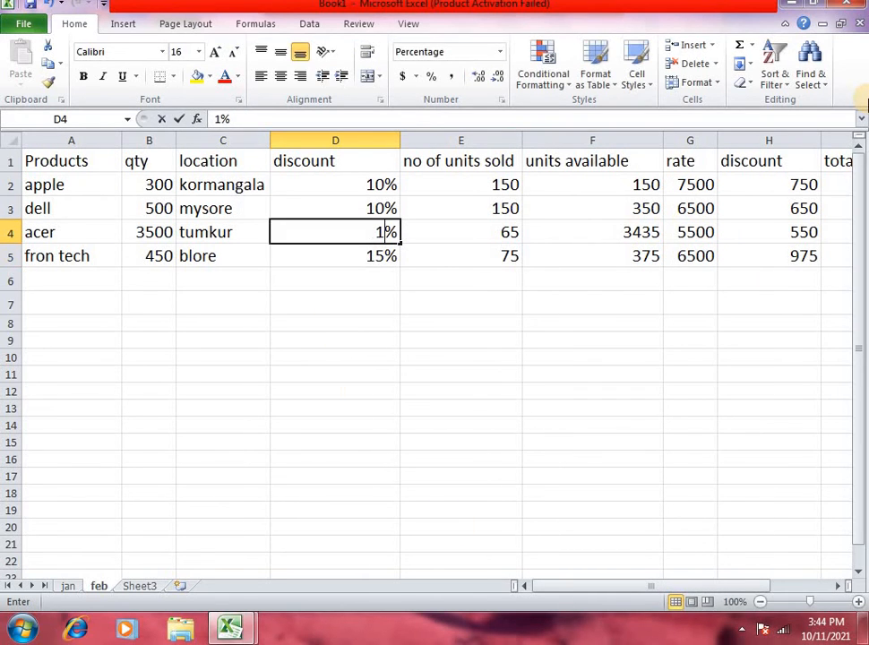
pyautogui.press('Up')
pyautogui.write('15')
pyautogui.press('Up')
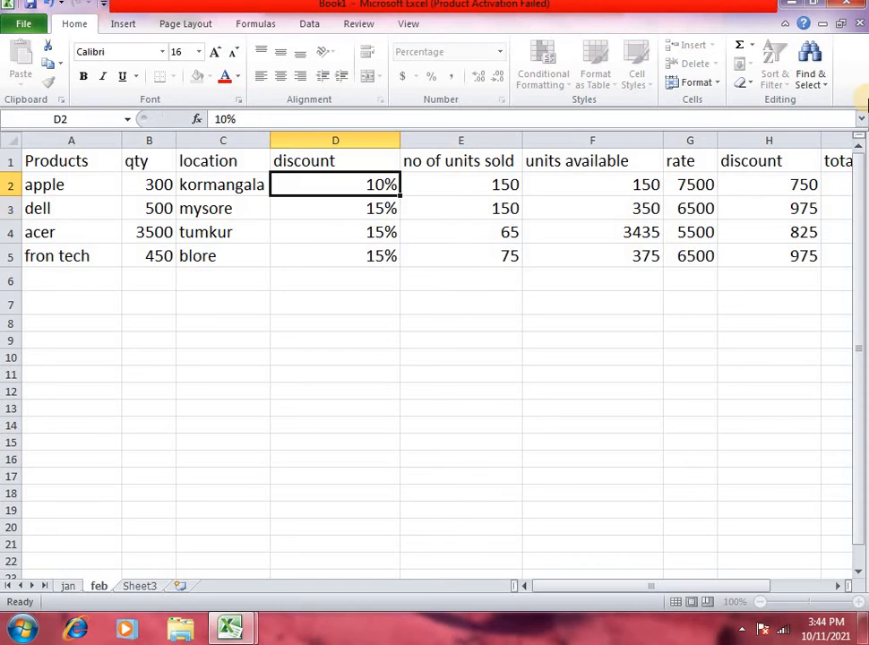
pyautogui.write('15')
pyautogui.press('Return')
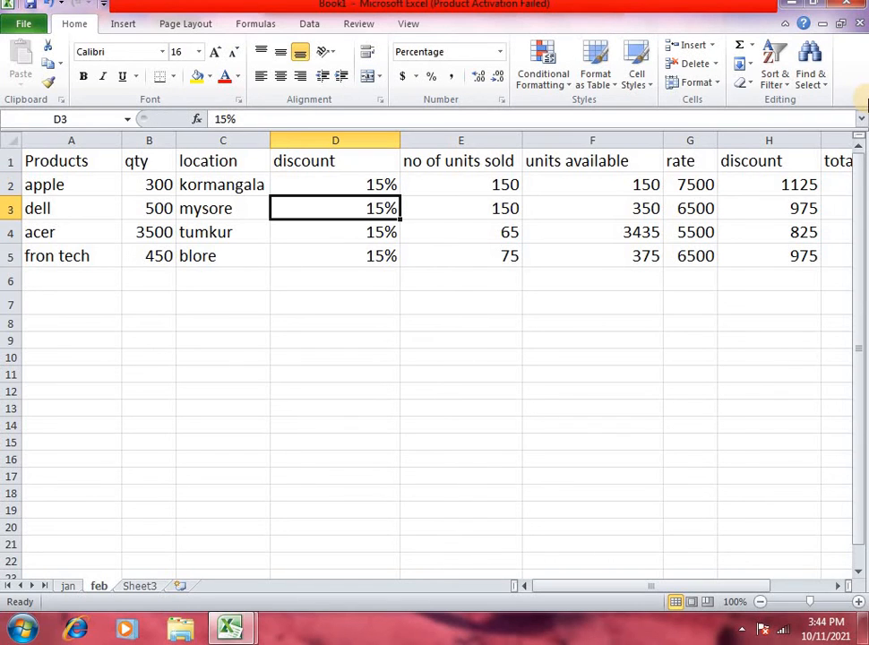
pyautogui.click(763, 187)
pyautogui.keyDown('shift'); pyautogui.click(786, 274); pyautogui.keyUp('shift')
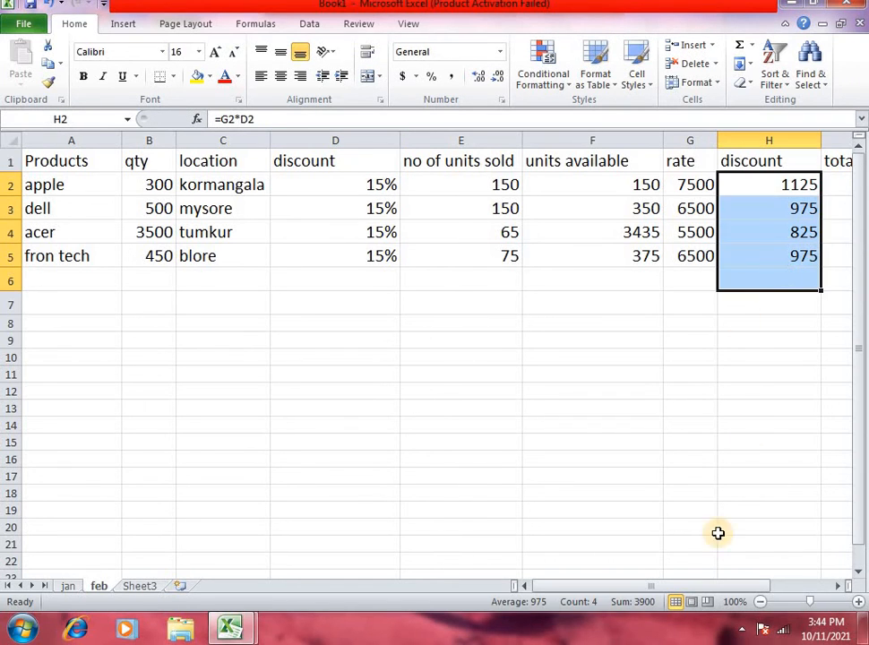
# Review the total sales values in column I and the rates in G2 through G5.
pyautogui.moveTo(673, 596); pyautogui.dragTo(731, 593)
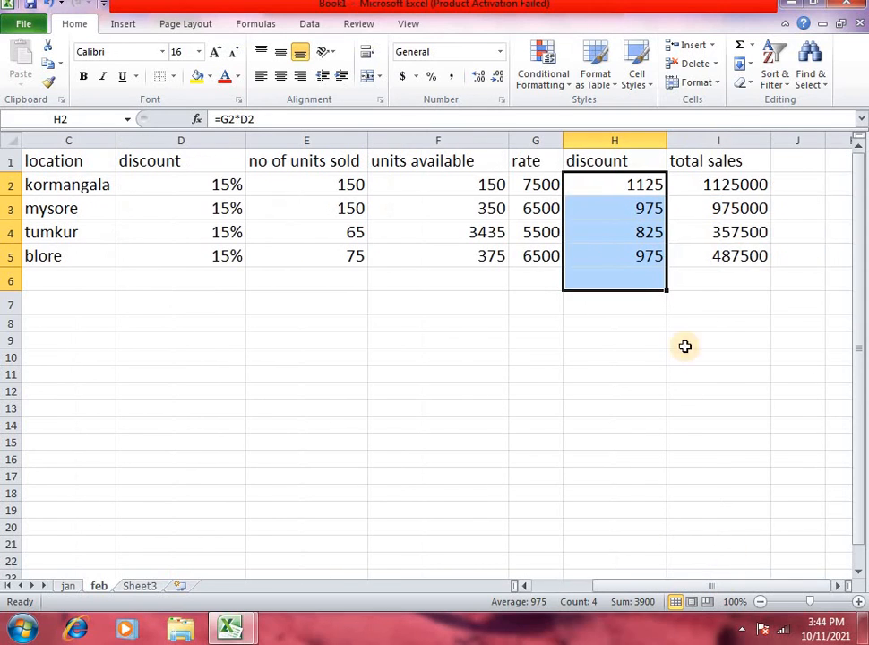
pyautogui.moveTo(731, 186); pyautogui.dragTo(740, 281)
pyautogui.click(753, 321)
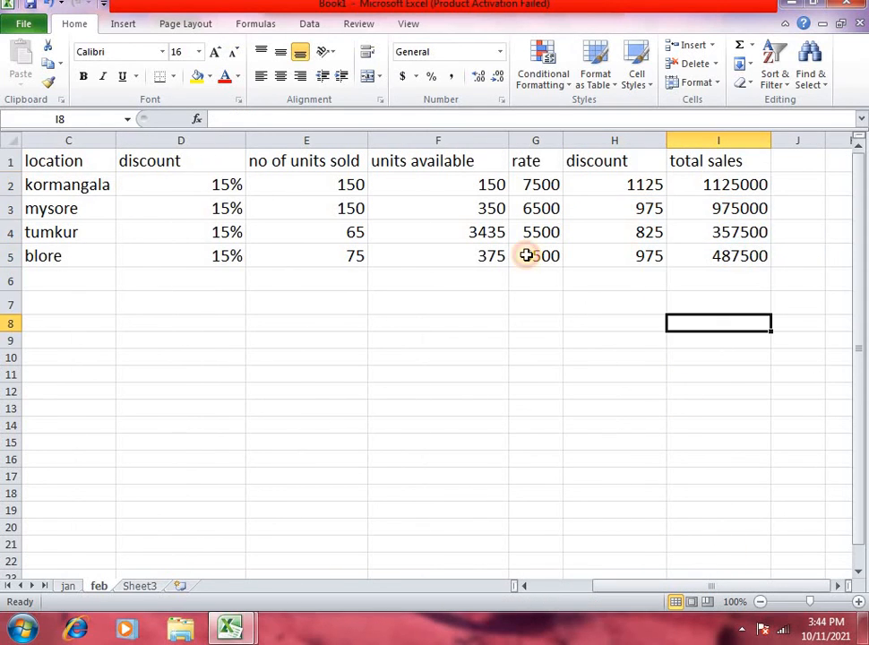
pyautogui.moveTo(529, 182); pyautogui.dragTo(539, 254)
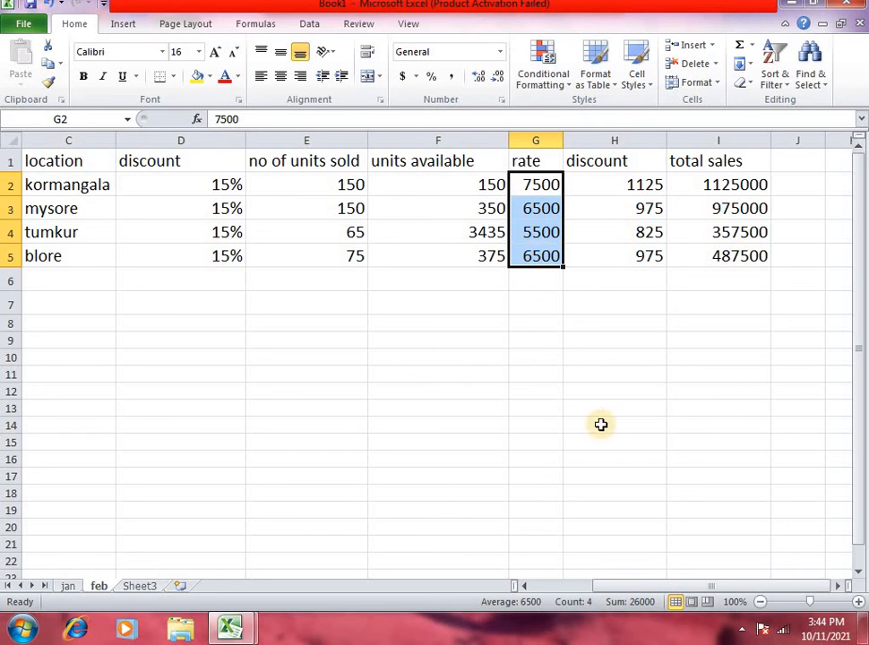
pyautogui.moveTo(639, 588); pyautogui.dragTo(625, 588)
pyautogui.click(475, 391)
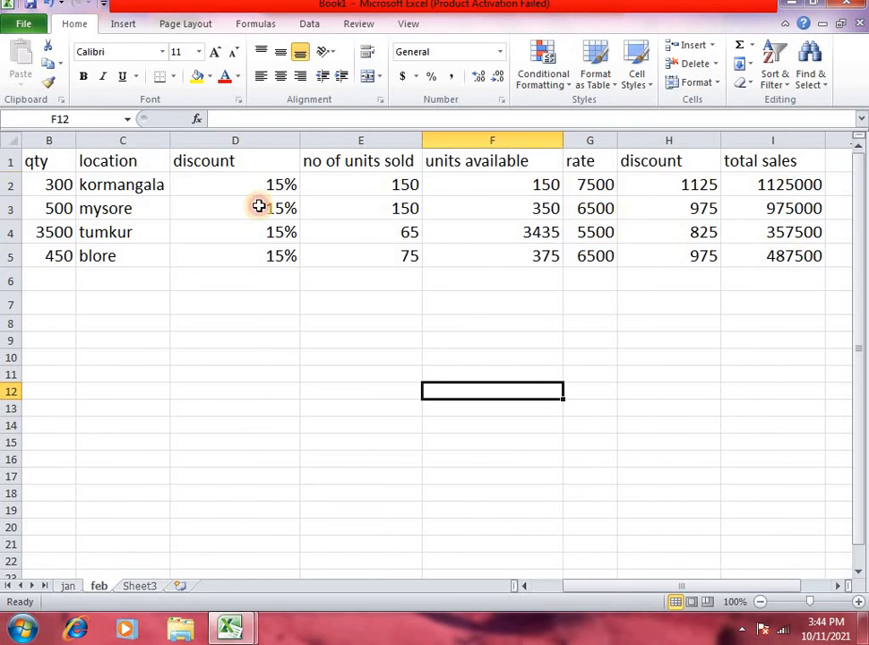
# Select the range B1:I5, covering the qty through total sales columns, to review the completed sales data.
pyautogui.moveTo(66, 165); pyautogui.dragTo(394, 235)
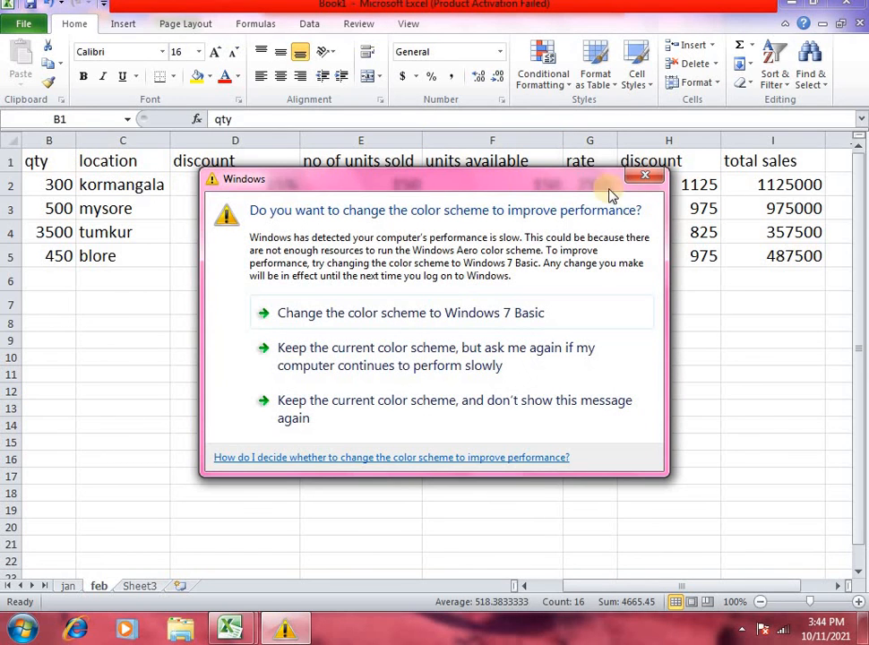
pyautogui.click(610, 188)
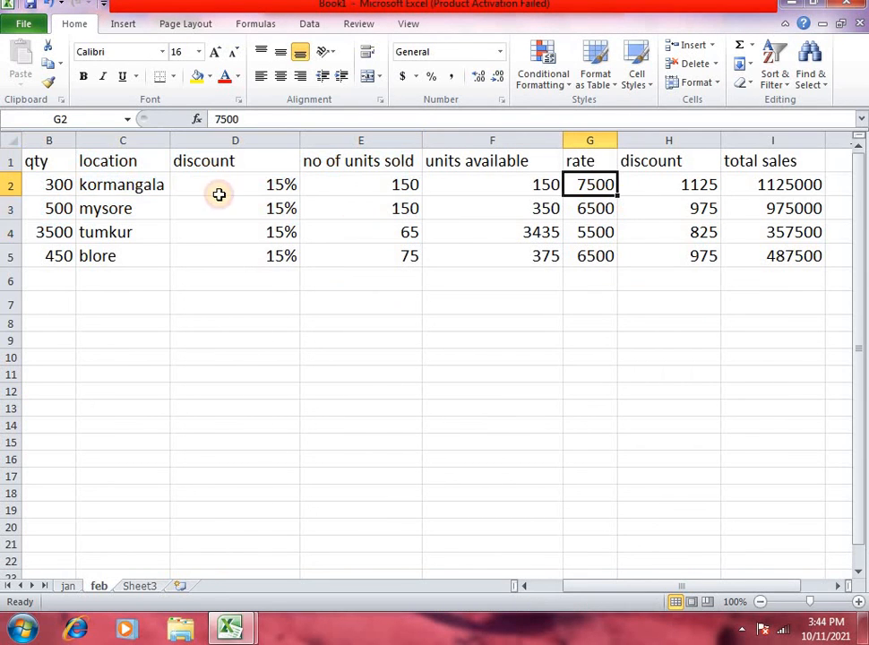
pyautogui.moveTo(53, 164); pyautogui.dragTo(786, 257)
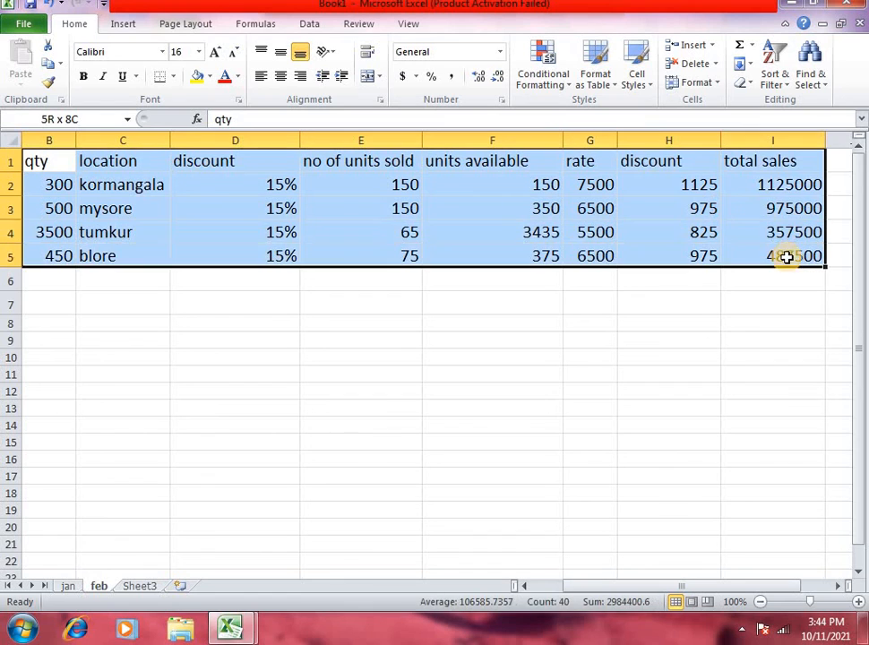